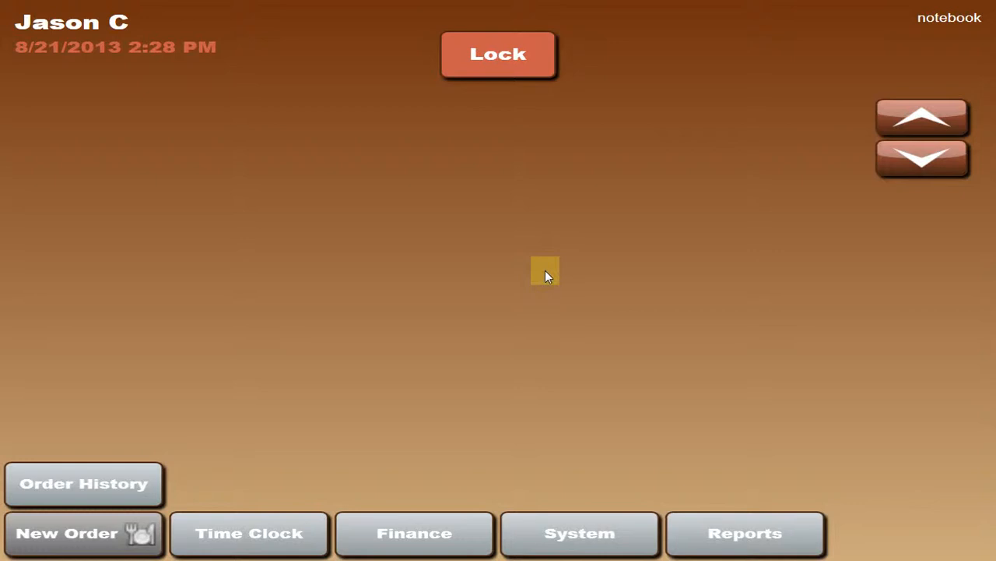
Open the Access Levels form in the system setup for editing and examine the existing access levels.
click(553, 532)
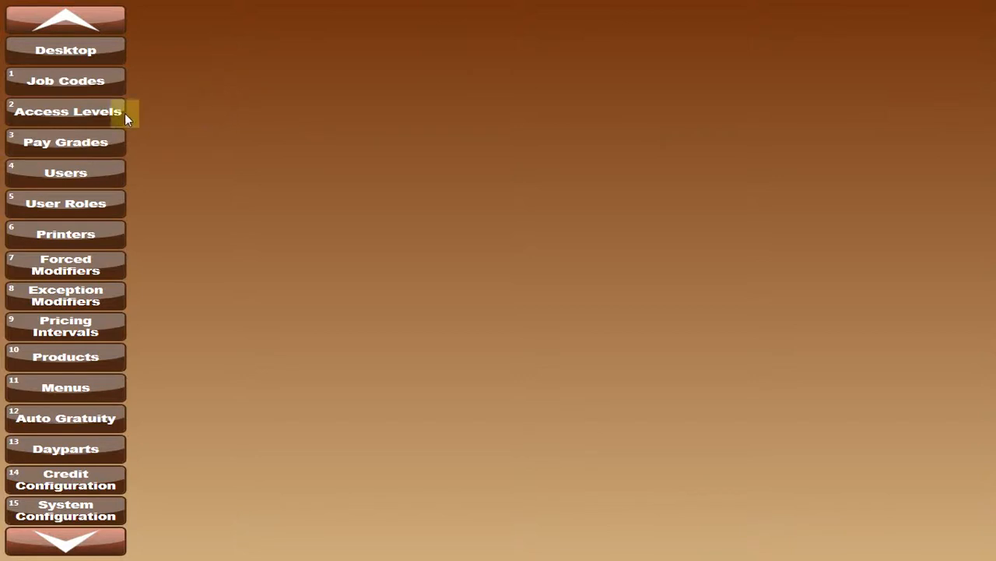
click(97, 111)
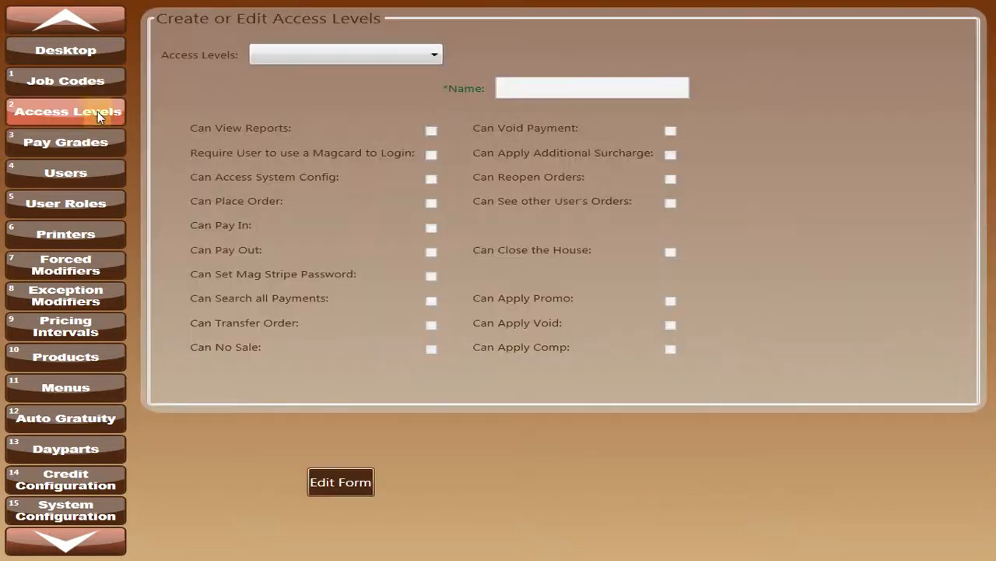
click(333, 480)
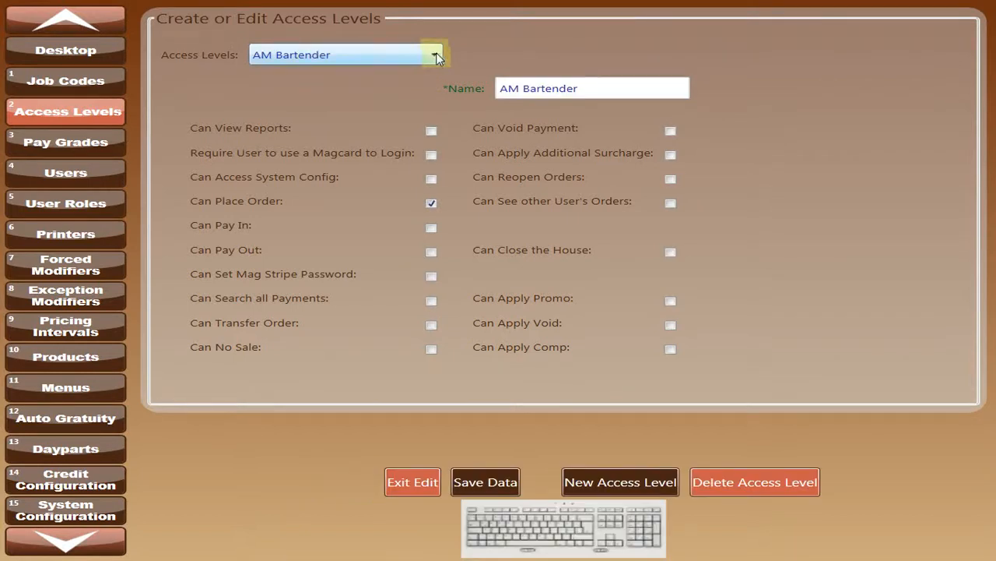
click(435, 56)
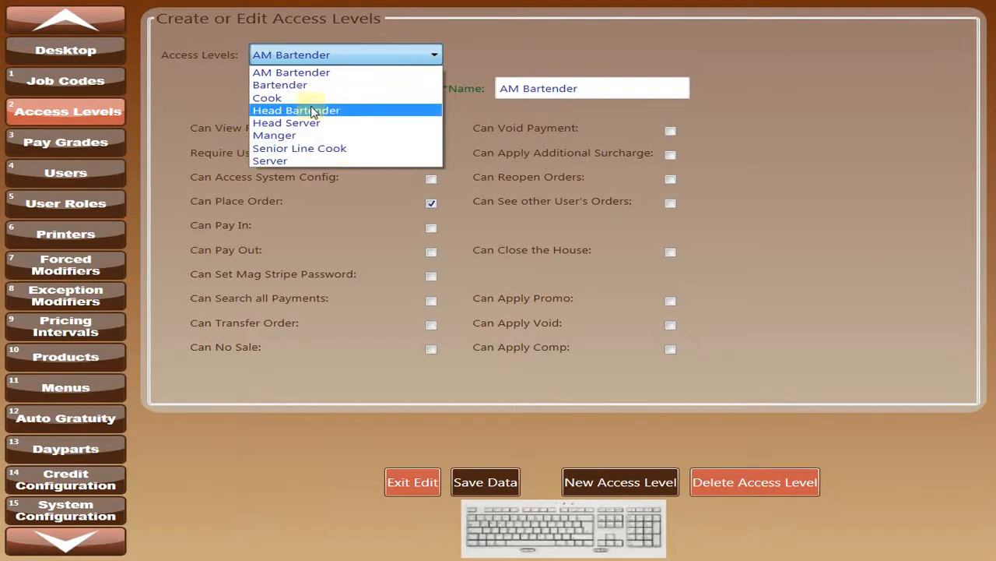
Open the Pay Grades form for editing and examine the existing pay grades and their rates.
click(69, 145)
click(70, 145)
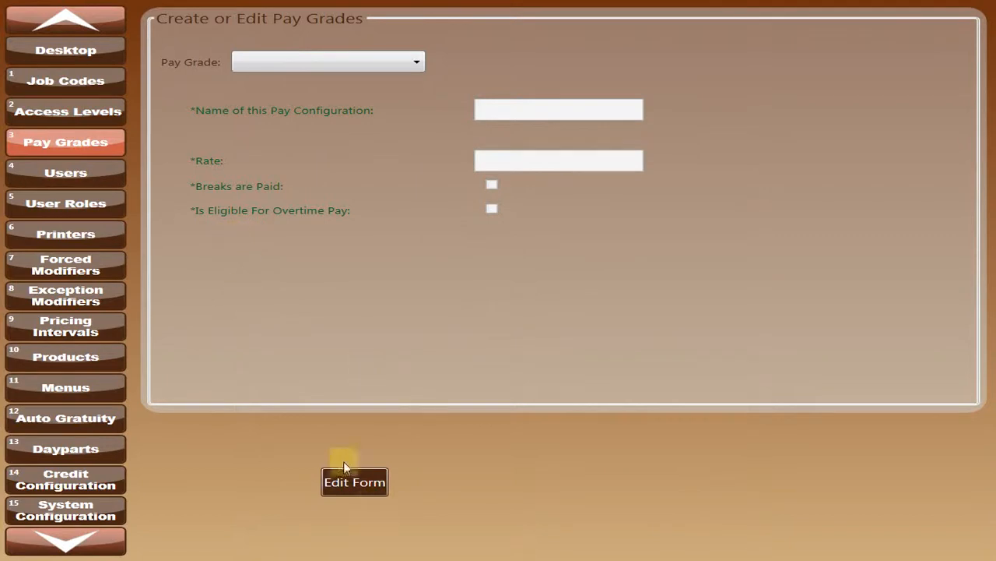
click(348, 486)
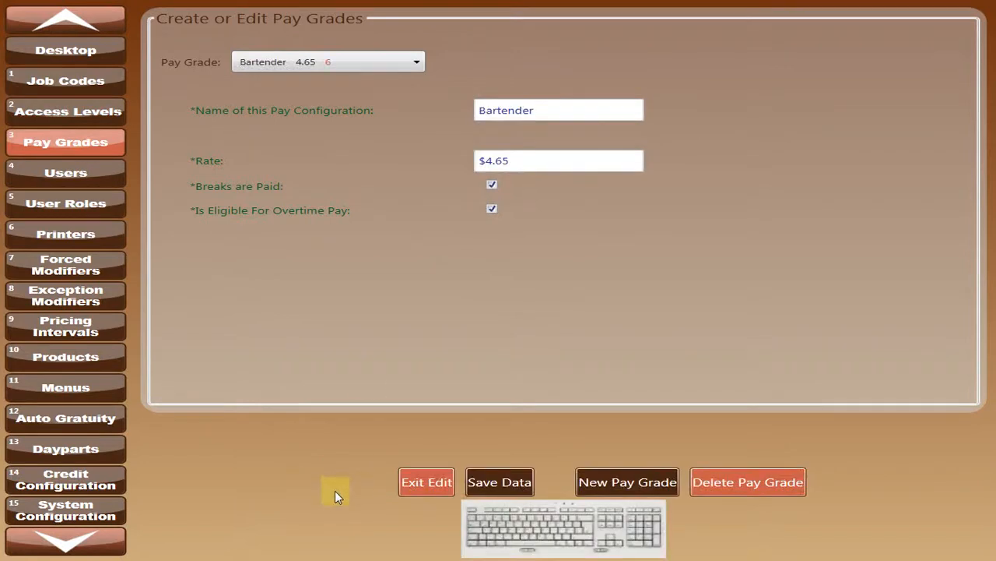
click(418, 62)
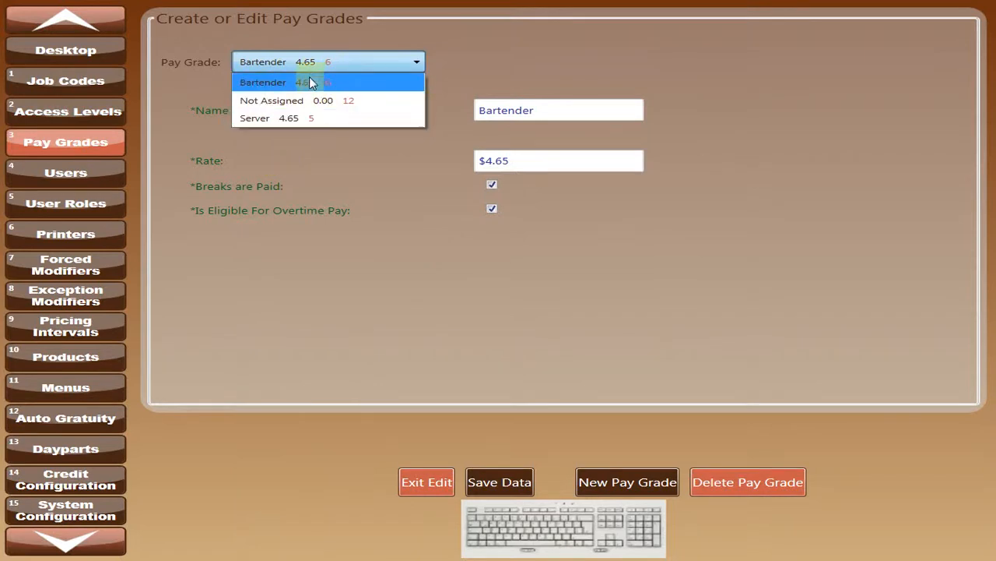
click(400, 298)
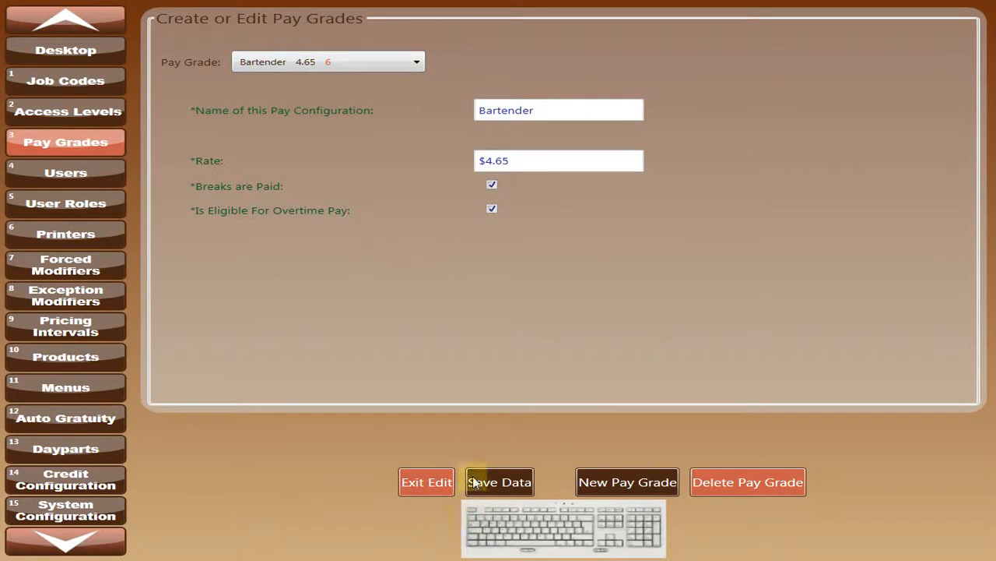
Create and save a new pay grade named Cook with a rate of $12.00 and paid breaks.
click(607, 482)
drag(558, 113, 467, 113)
text(C)
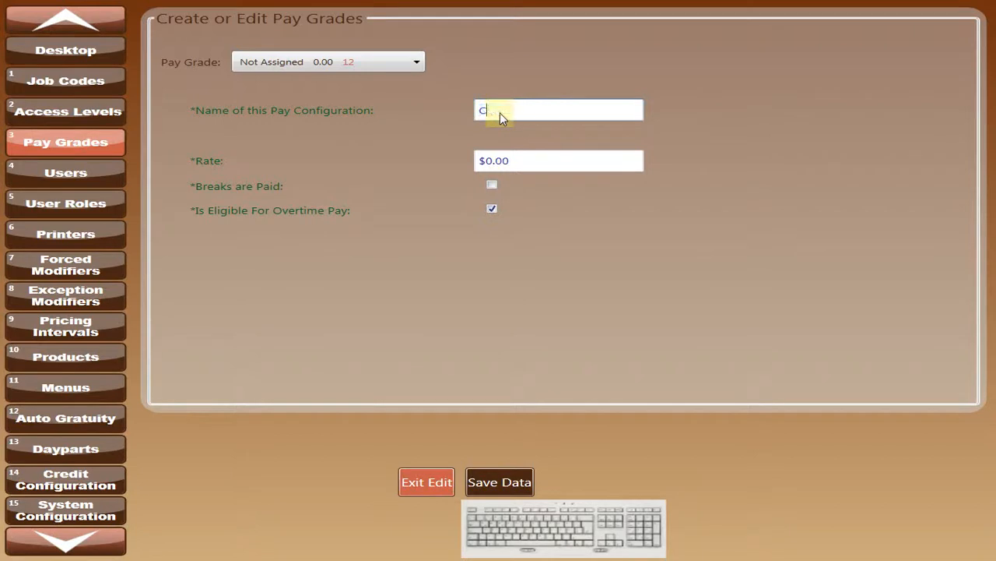
text(ook)
click(492, 160)
click(505, 158)
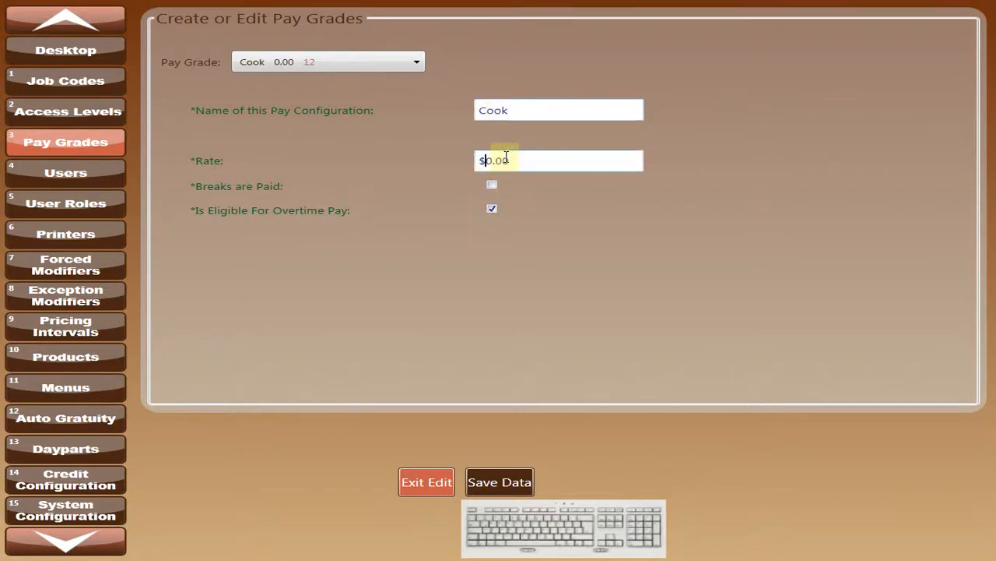
text(12)
key(Delete)
click(492, 187)
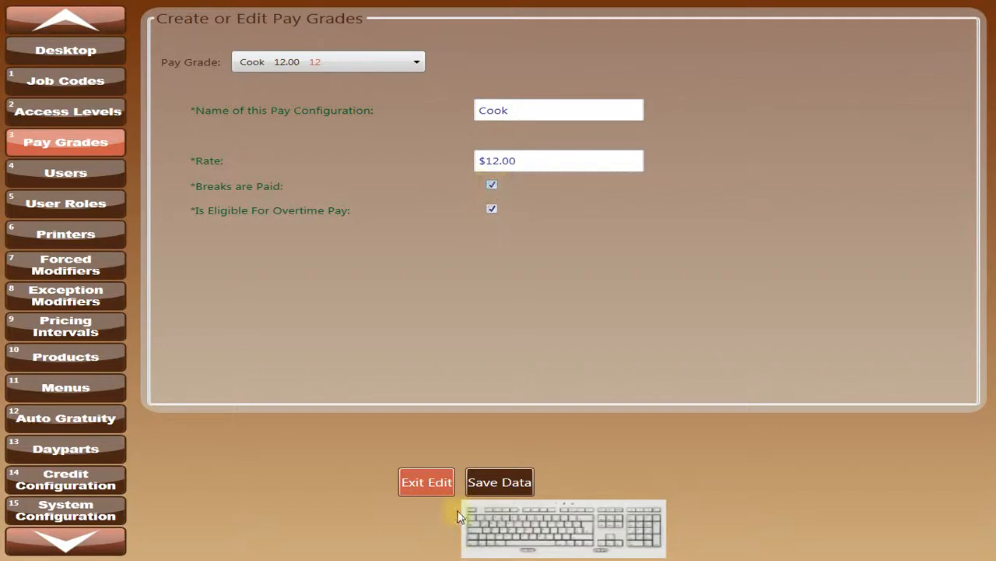
click(496, 482)
click(485, 136)
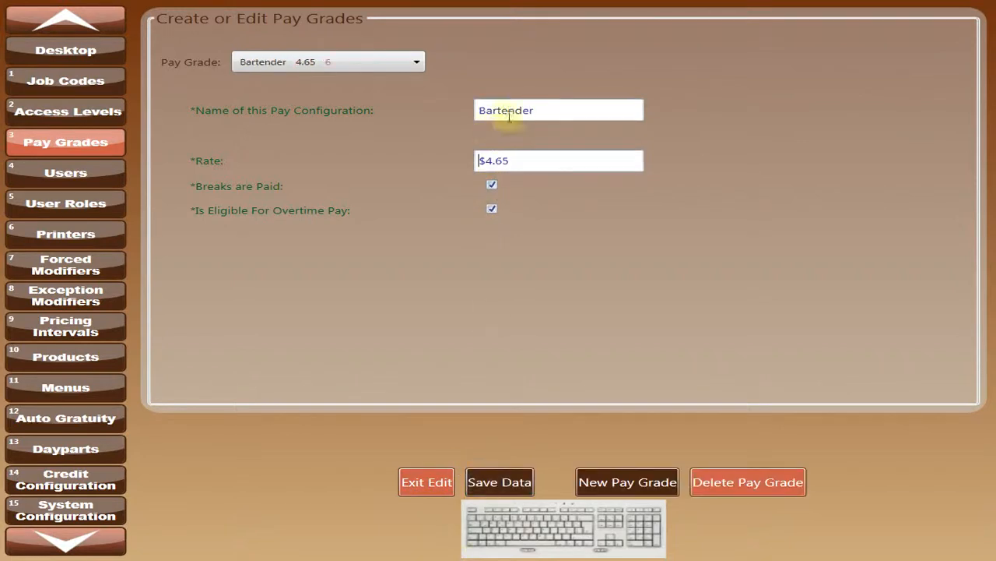
click(483, 114)
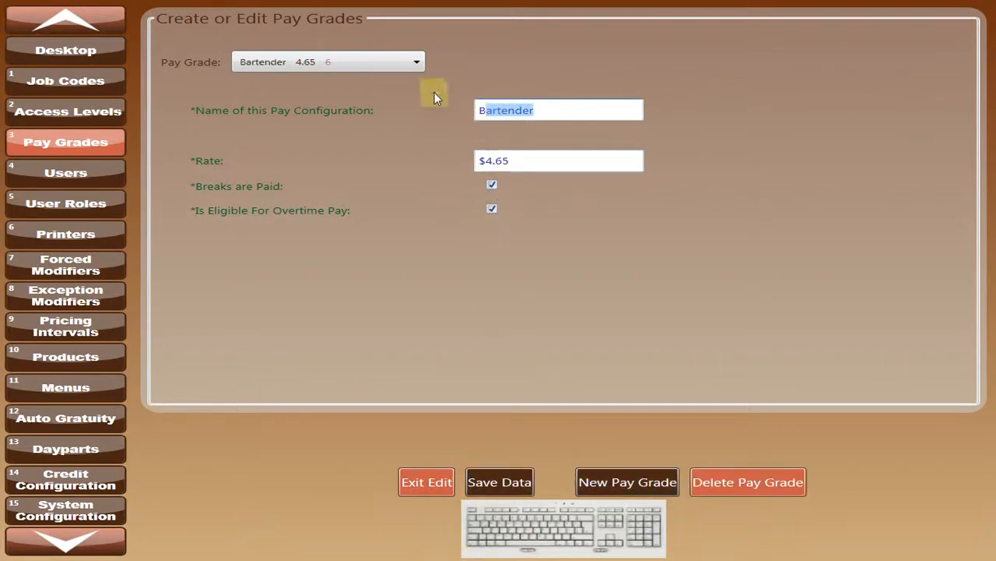
click(418, 62)
click(412, 63)
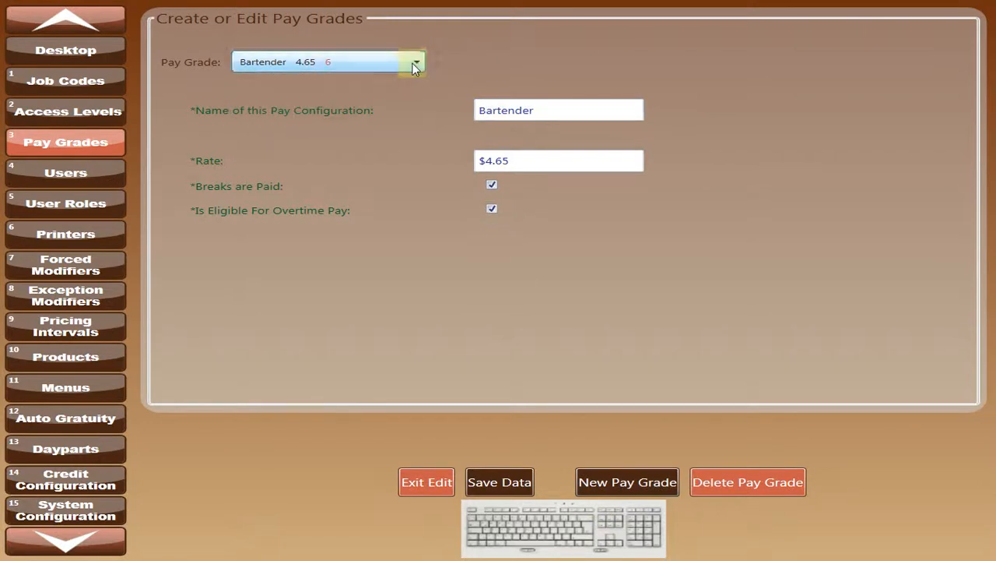
Create and save a pay grade named AM Bartender with a 6.65 rate and paid breaks, and check the pay grade list.
click(614, 477)
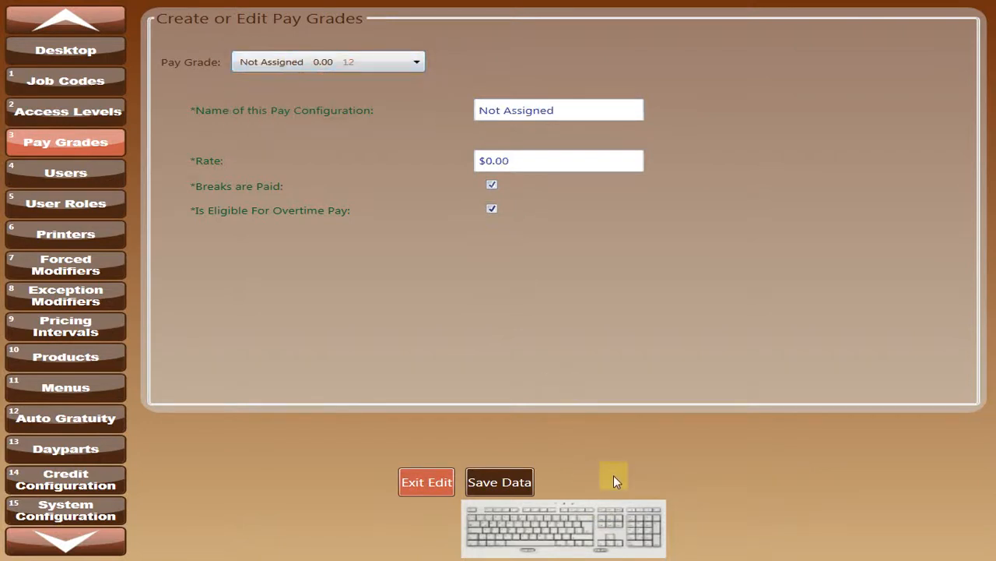
click(545, 110)
text(AM)
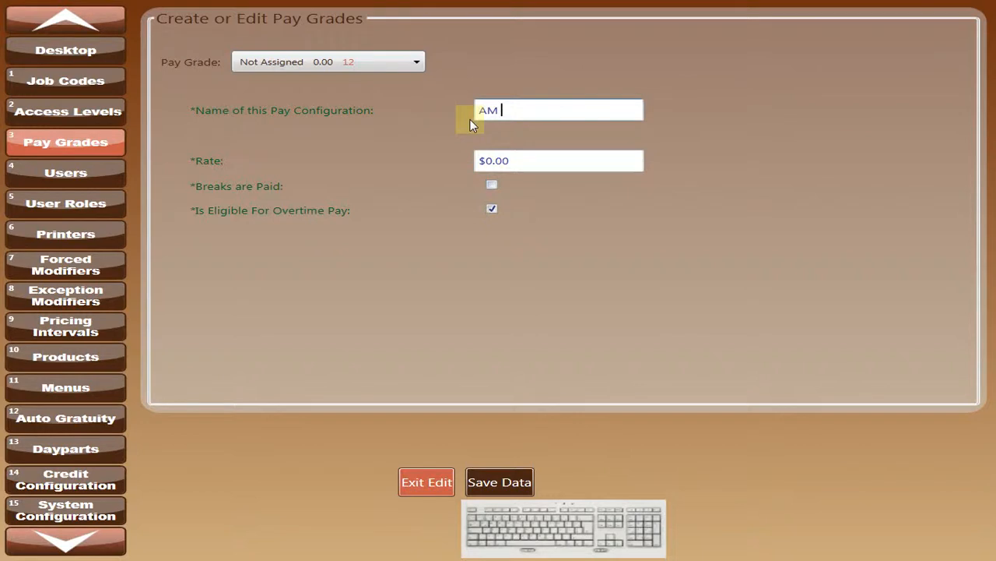
text( Bartender)
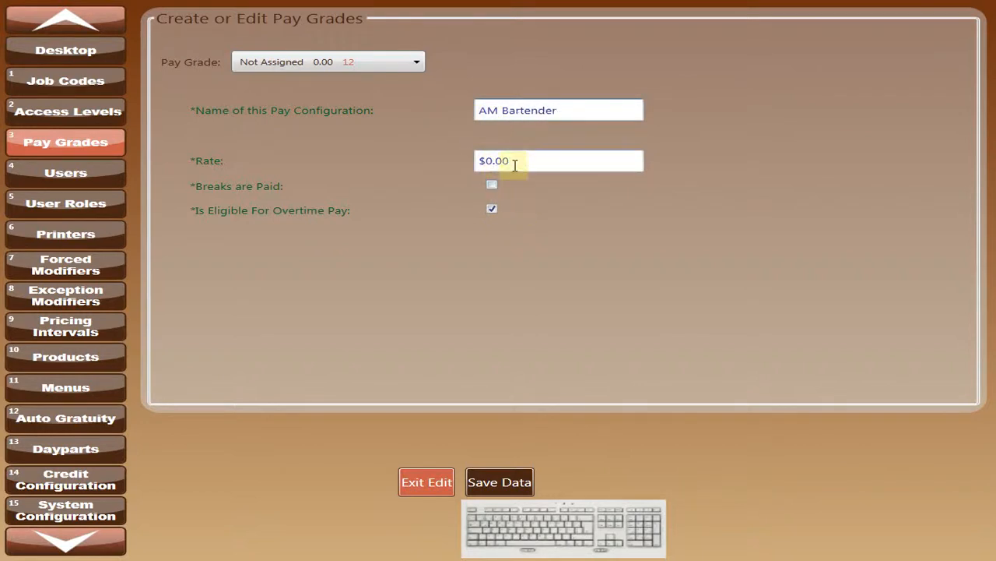
click(471, 161)
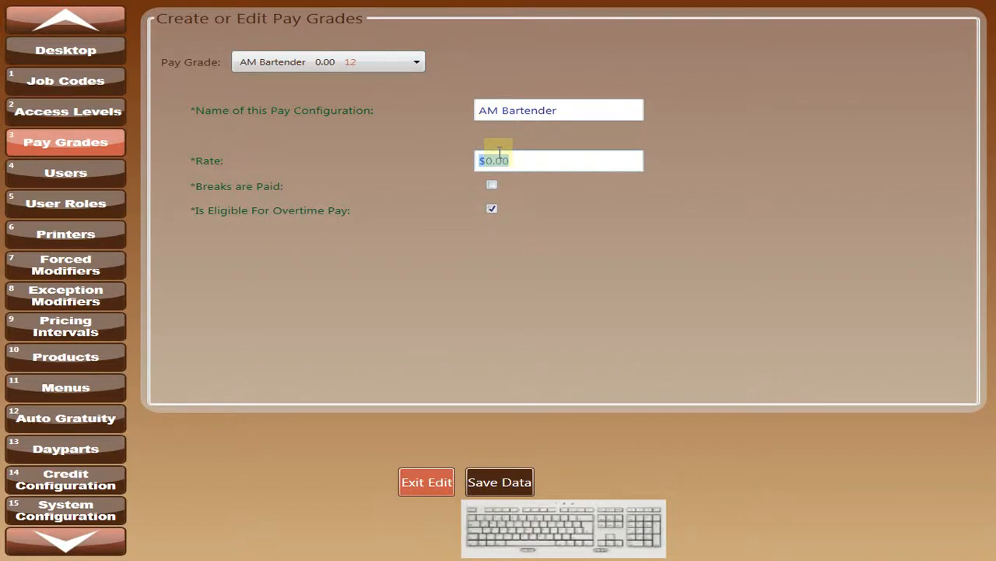
text(6.65)
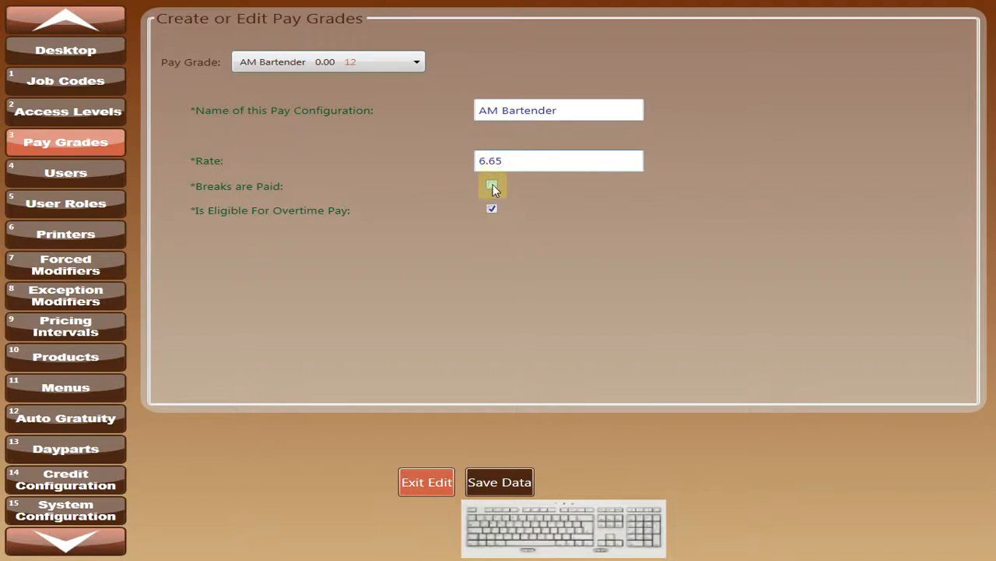
click(492, 184)
click(499, 483)
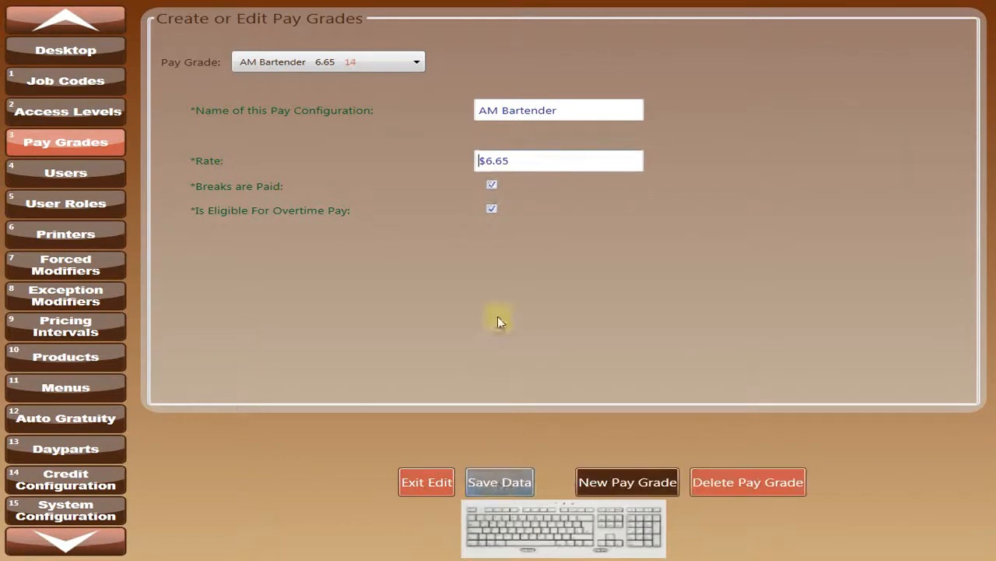
click(416, 64)
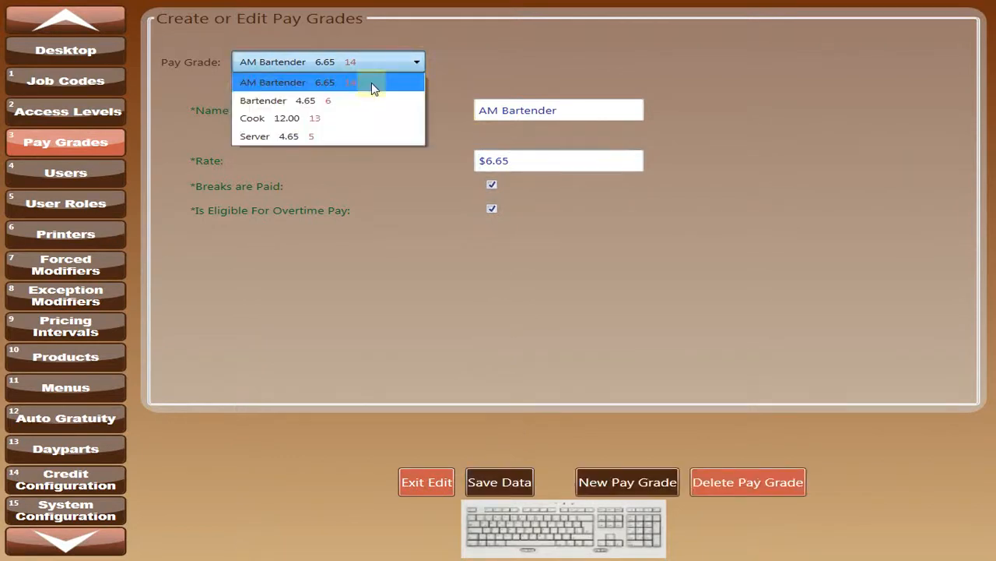
click(577, 115)
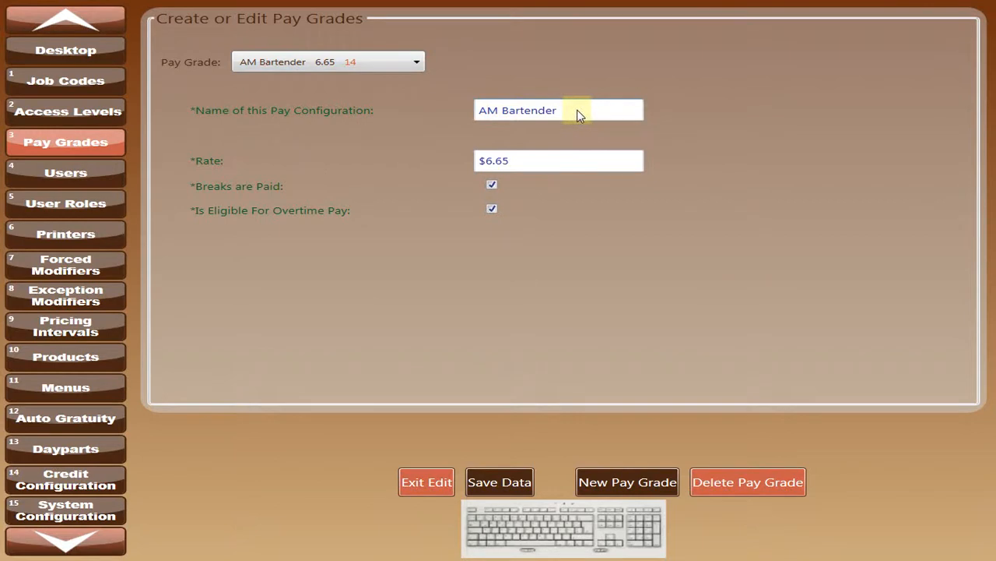
Create and save a pay grade named Senior Line Cook with a 14.00 rate and paid breaks, and review the pay grade list.
click(607, 482)
drag(563, 110, 483, 113)
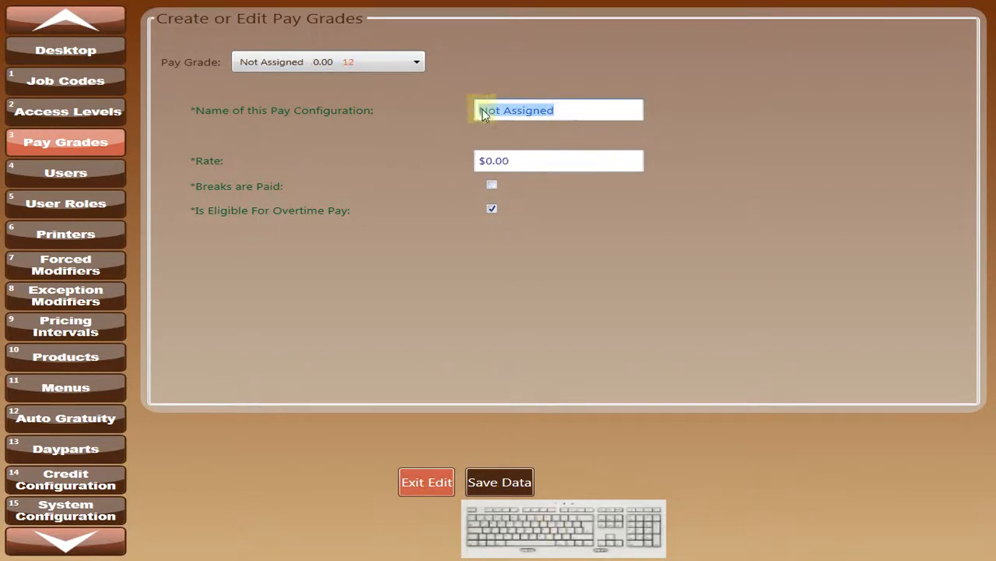
text(S)
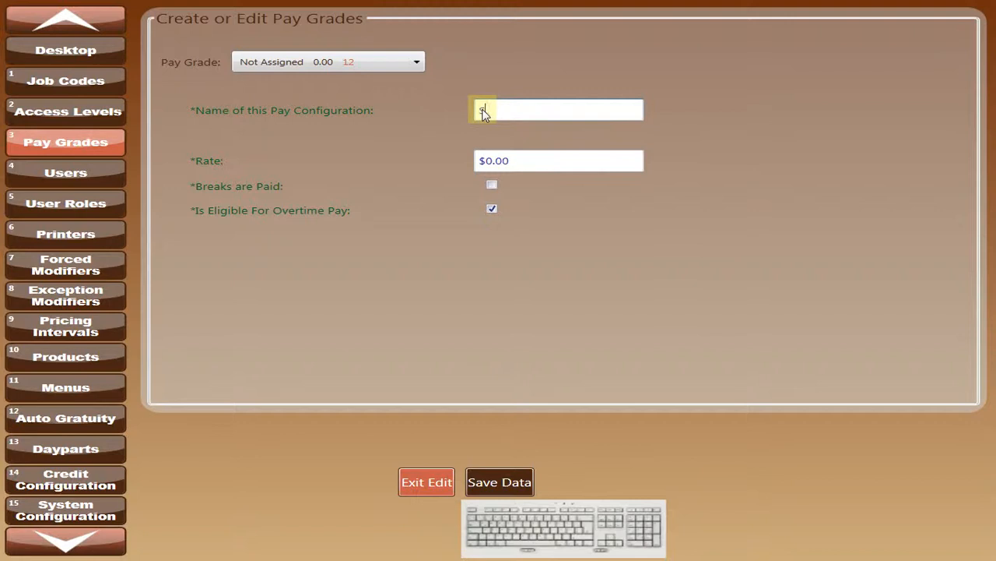
text(enior Line Cook)
click(513, 161)
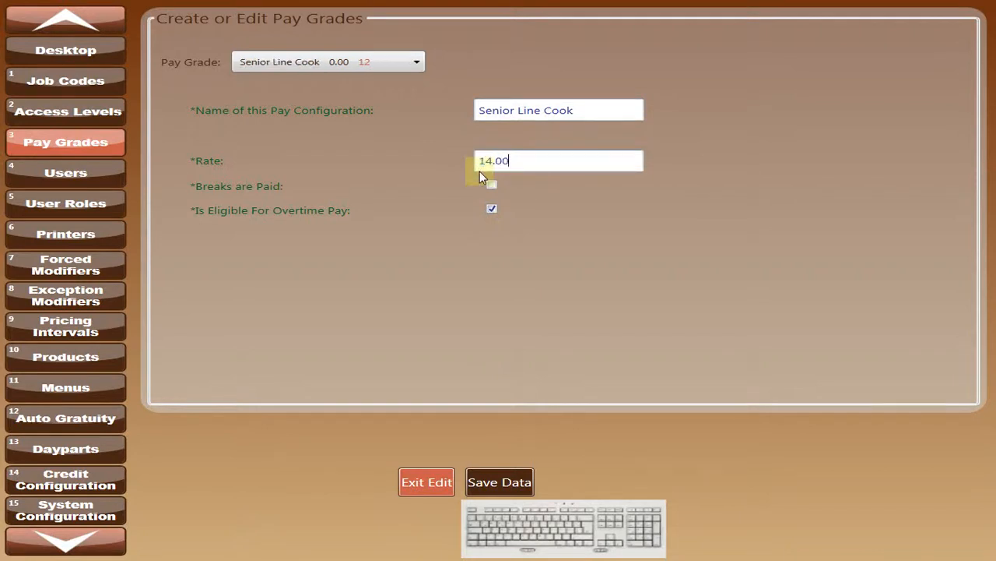
click(492, 185)
click(510, 482)
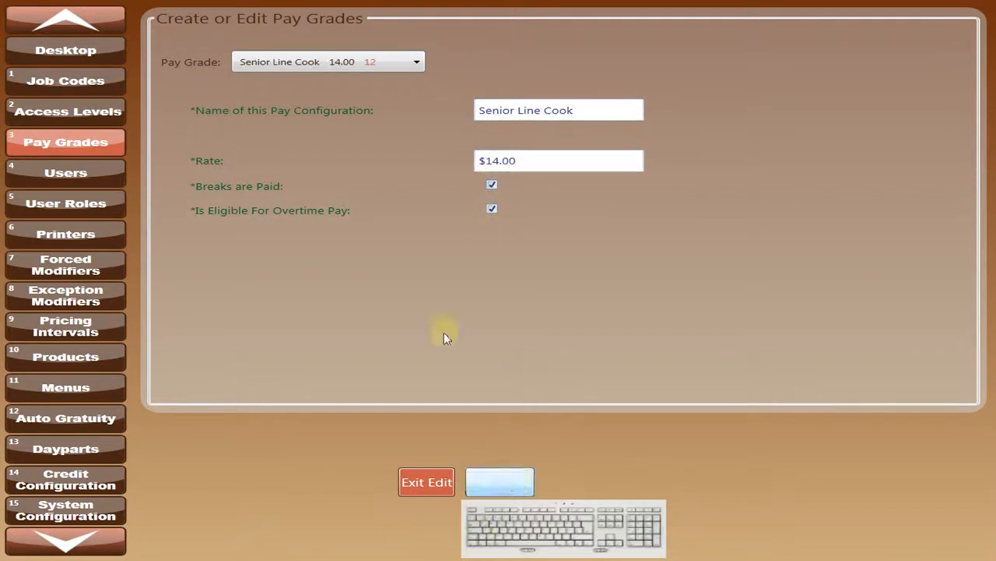
click(421, 62)
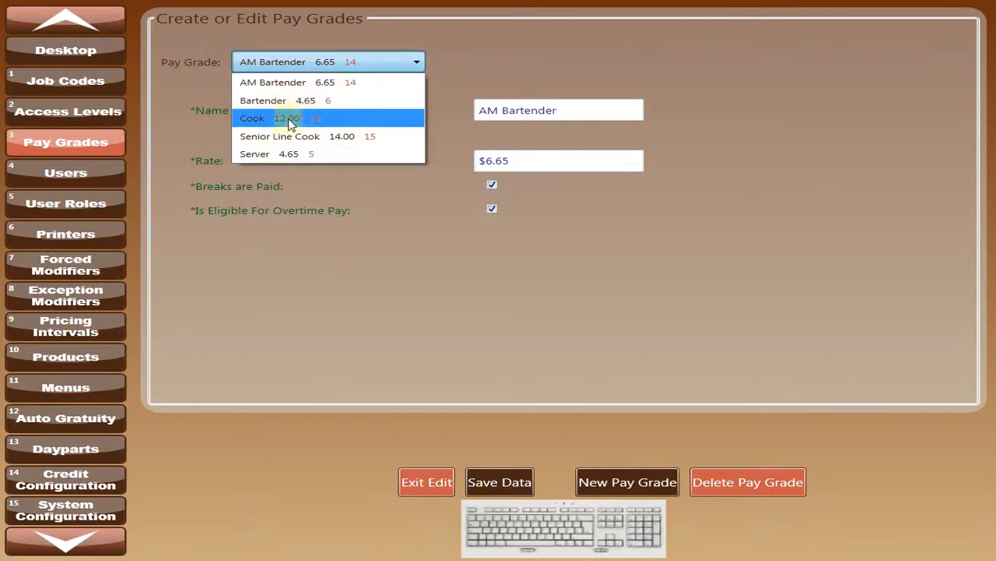
click(437, 329)
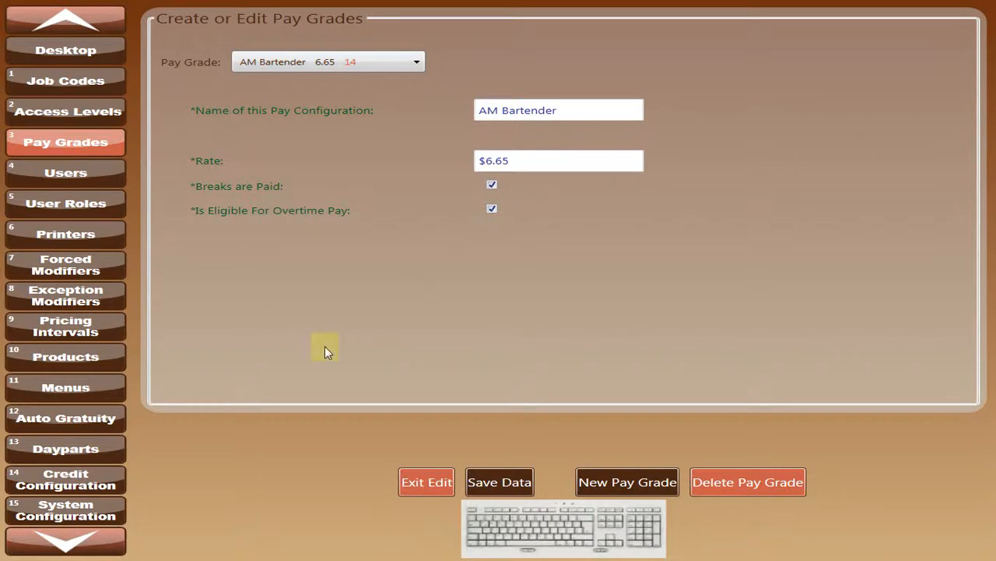
Open the Users form for editing and examine the first employee's record and its password display options.
click(84, 178)
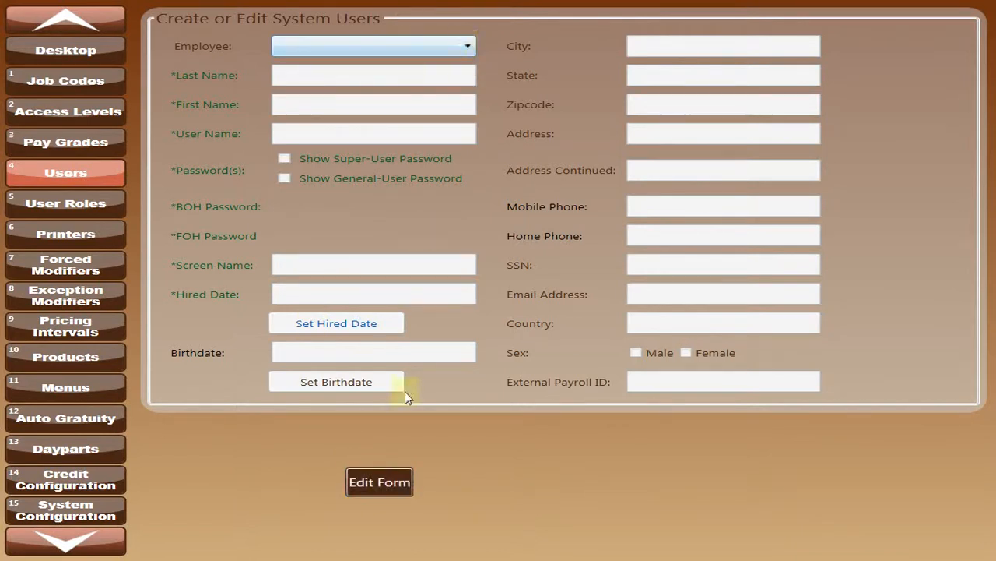
click(379, 481)
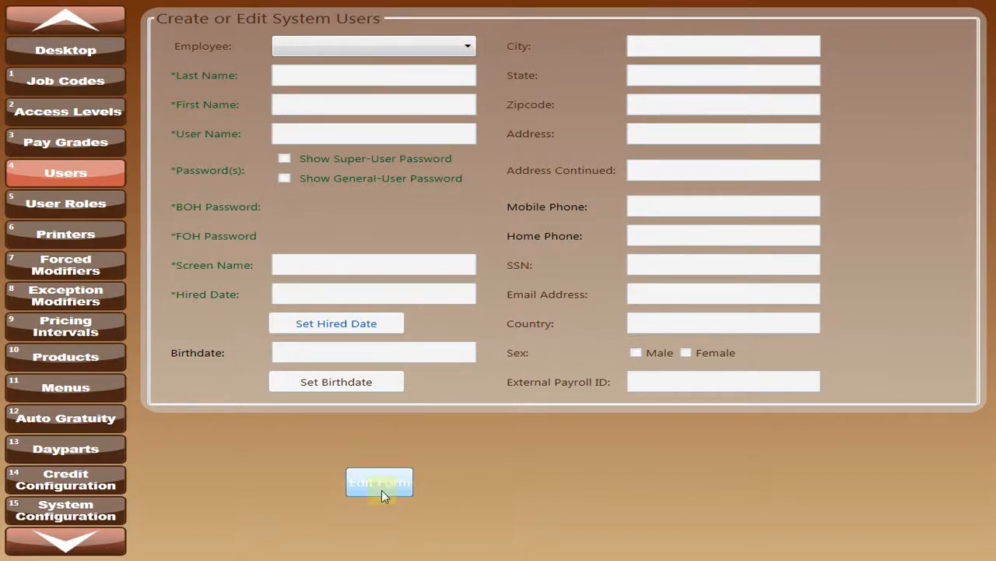
click(455, 44)
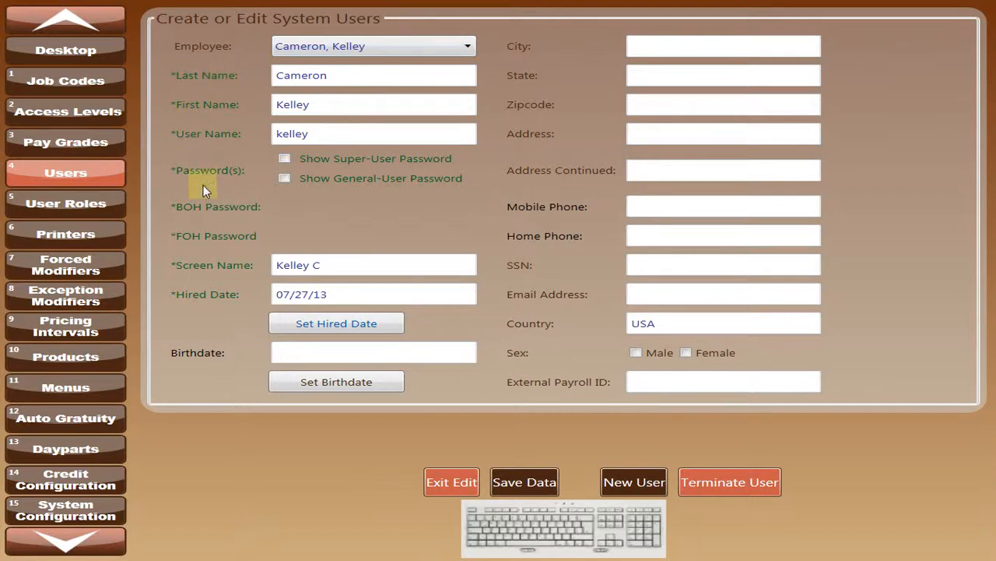
click(284, 159)
click(285, 179)
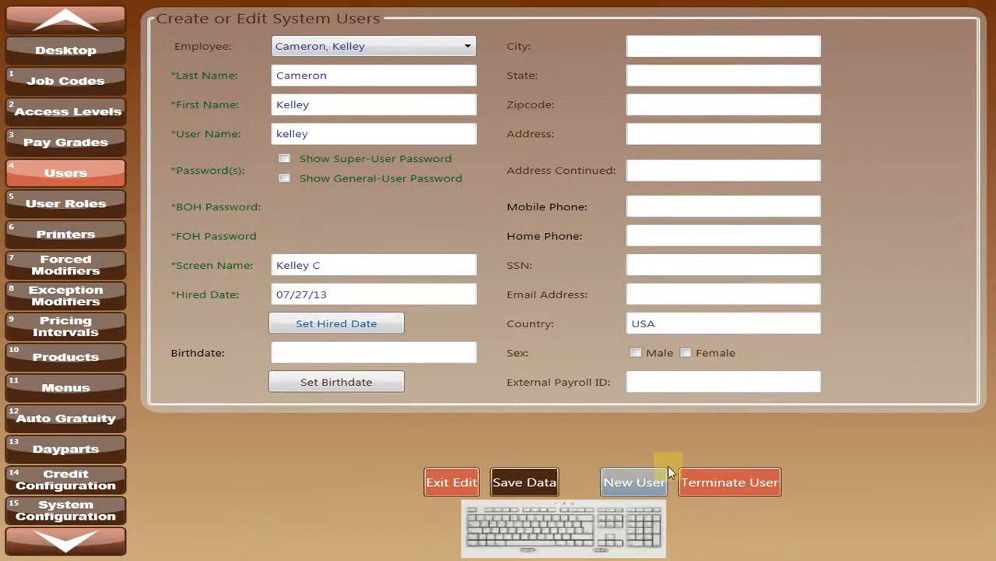
Examine the second employee's user record, and return to the first employee's record.
click(470, 48)
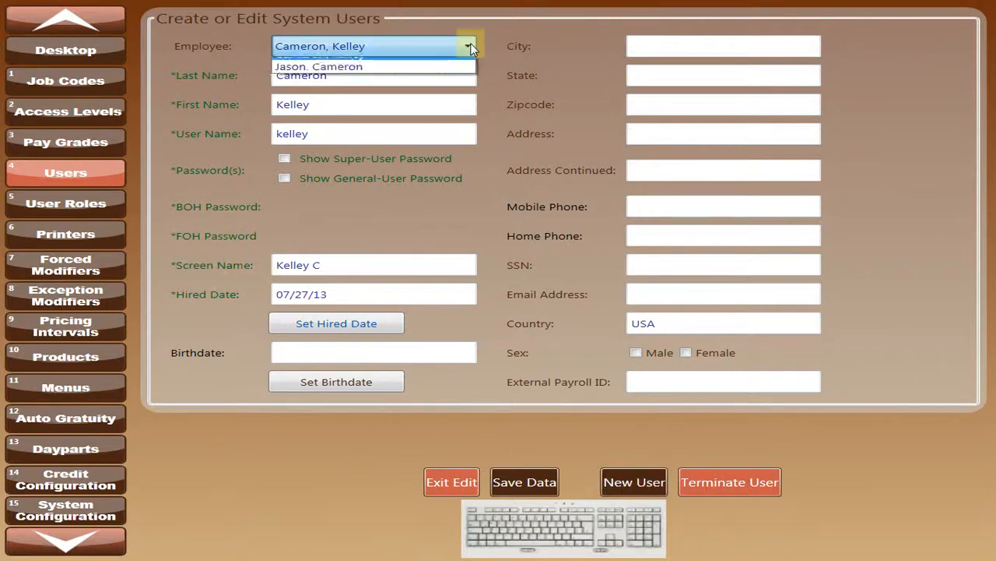
click(417, 74)
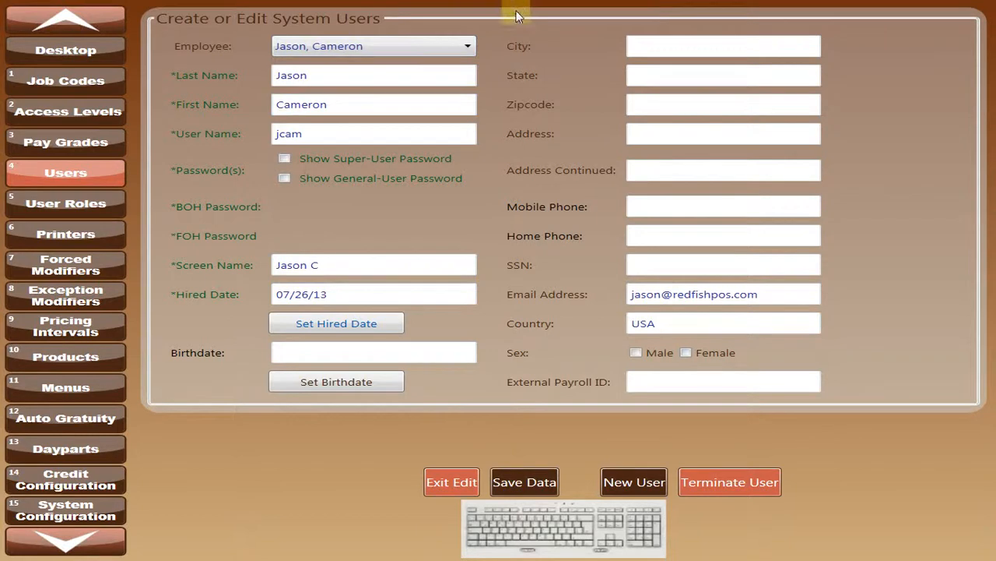
click(468, 46)
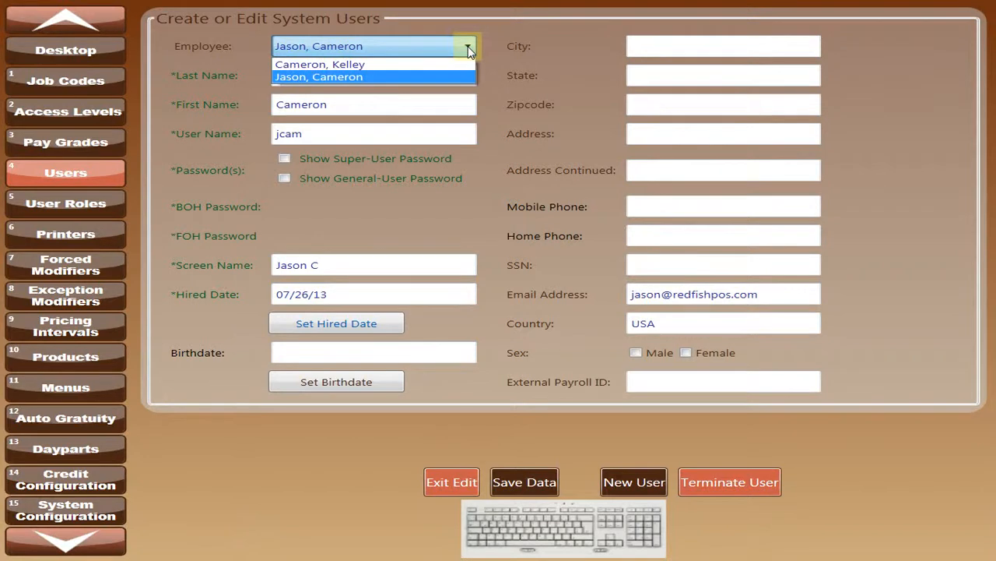
click(436, 65)
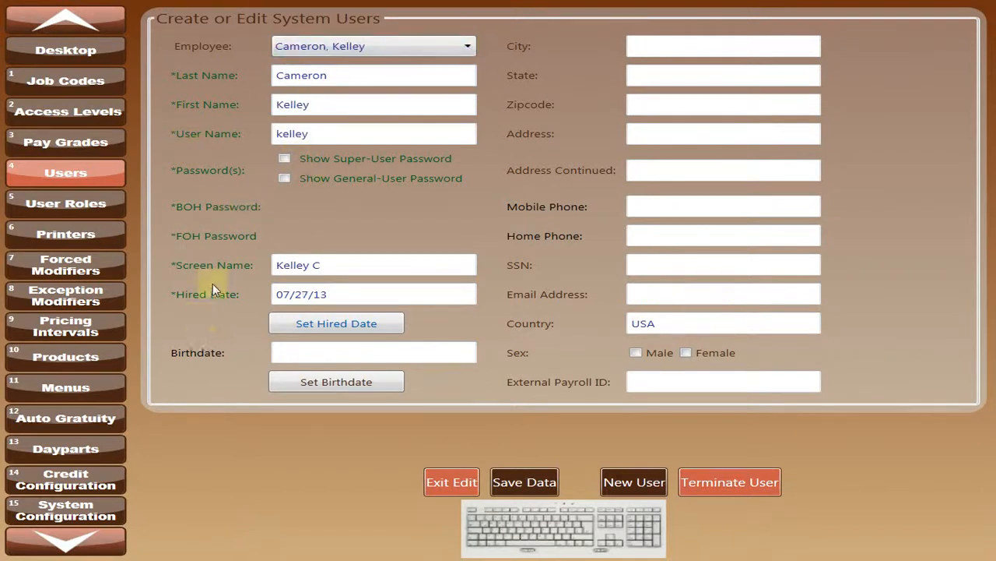
Open the User Roles form for editing and examine the first employee's assigned roles.
click(69, 204)
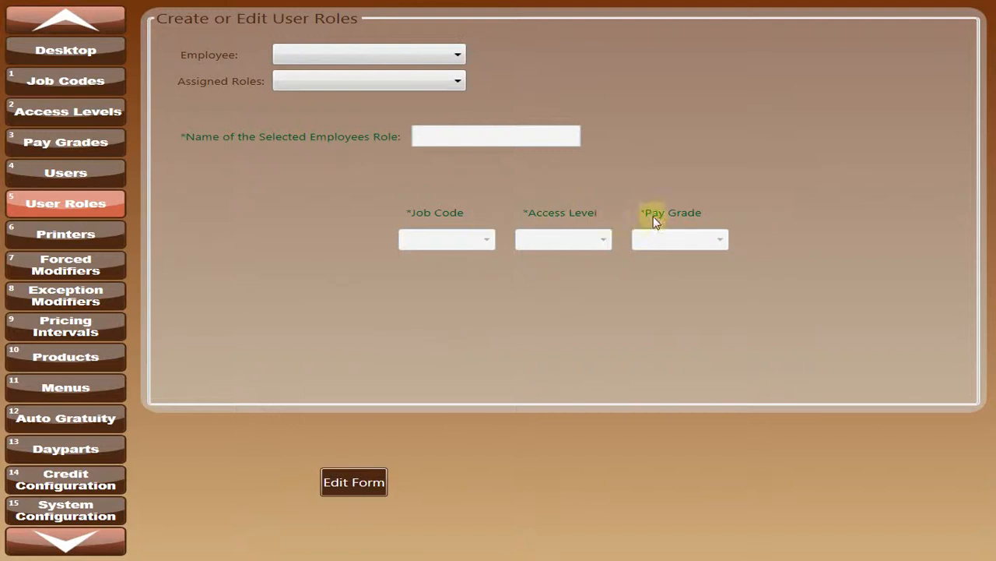
click(351, 484)
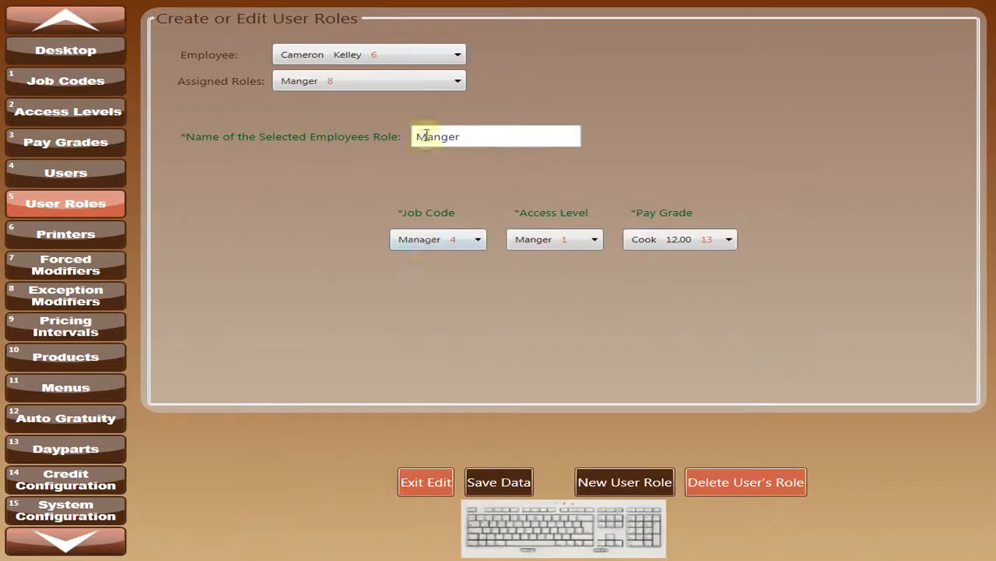
click(460, 52)
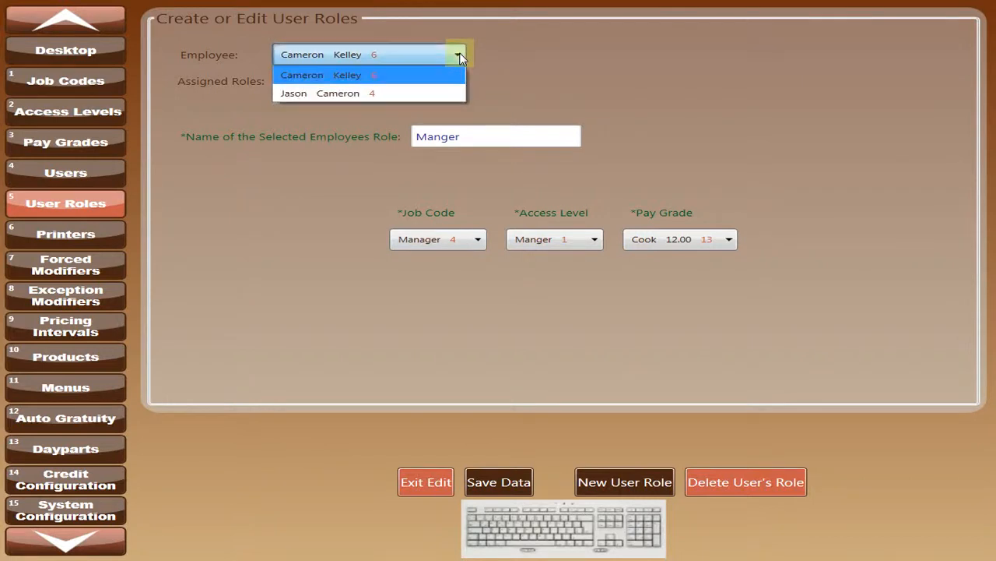
click(459, 52)
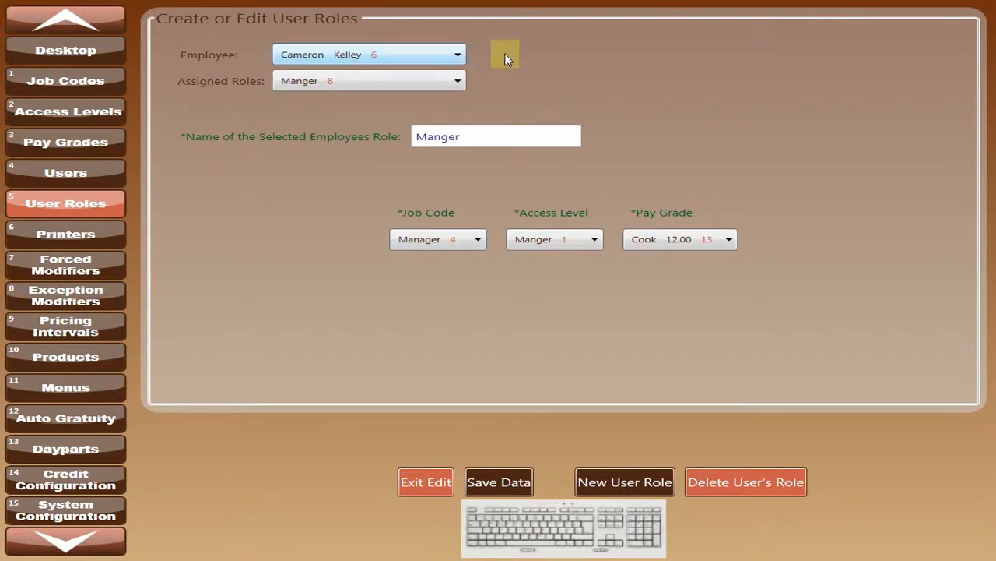
click(458, 56)
click(458, 56)
click(461, 77)
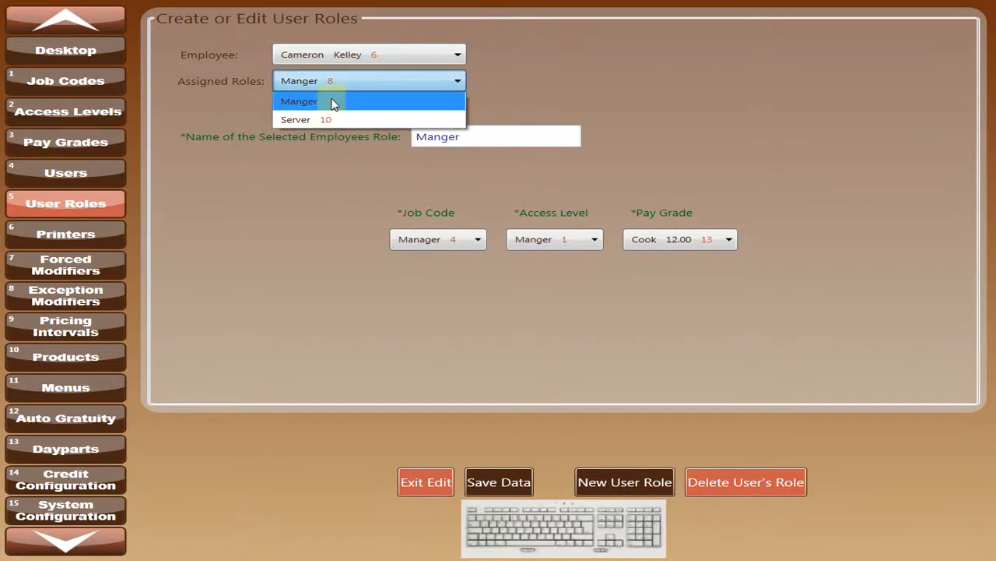
click(614, 90)
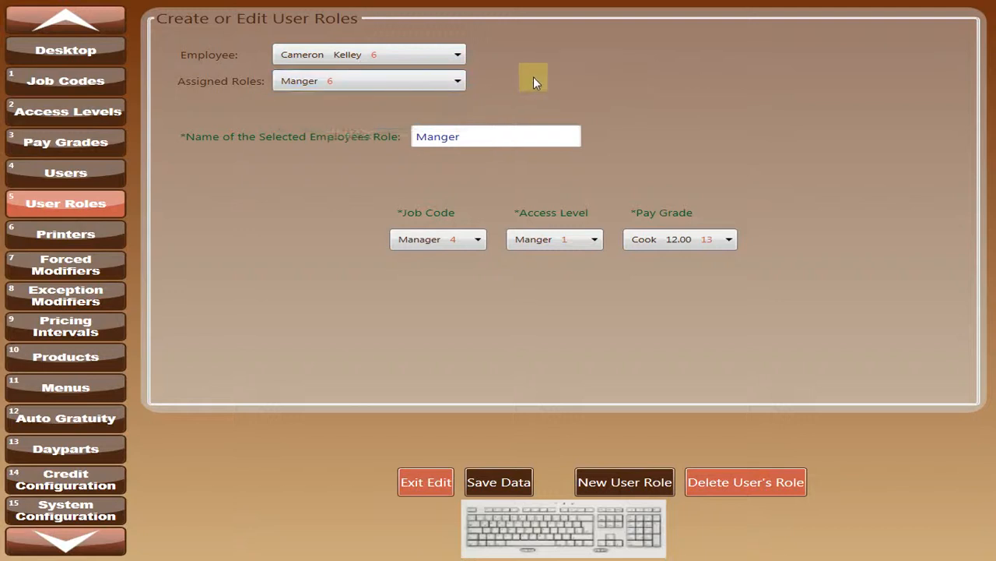
Check which roles the signed-in employee can use in the Time Clock, and return to the desktop.
click(52, 48)
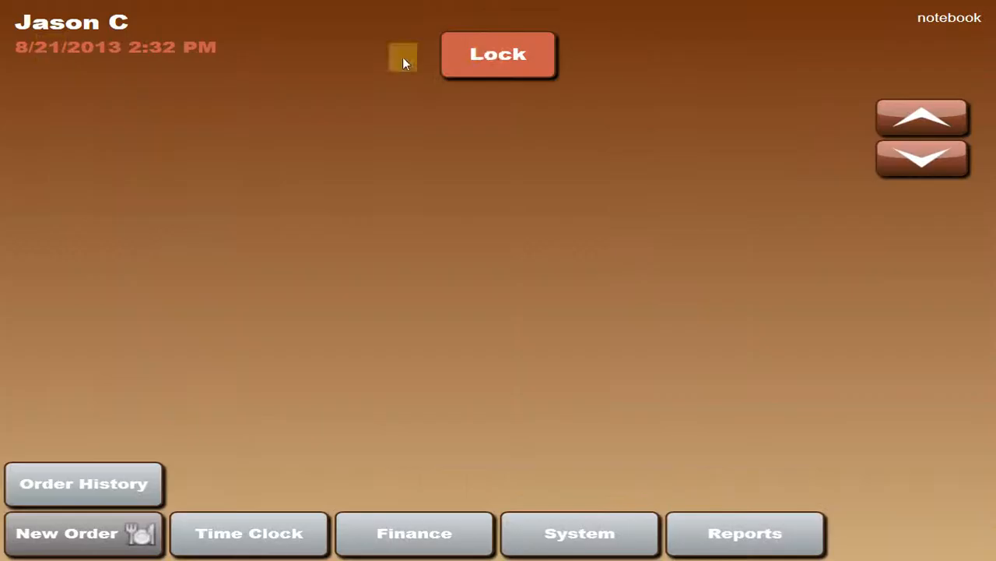
click(276, 536)
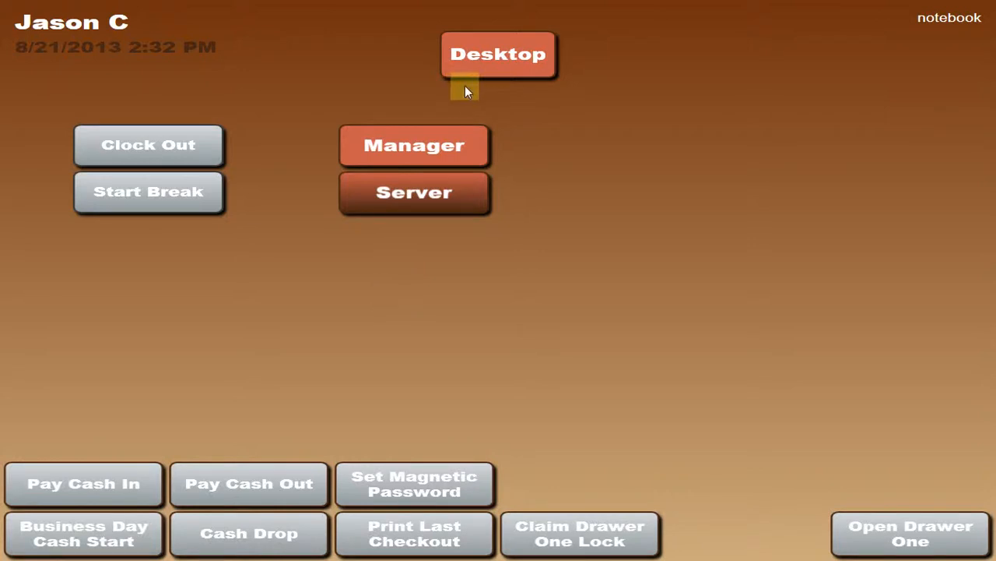
click(486, 64)
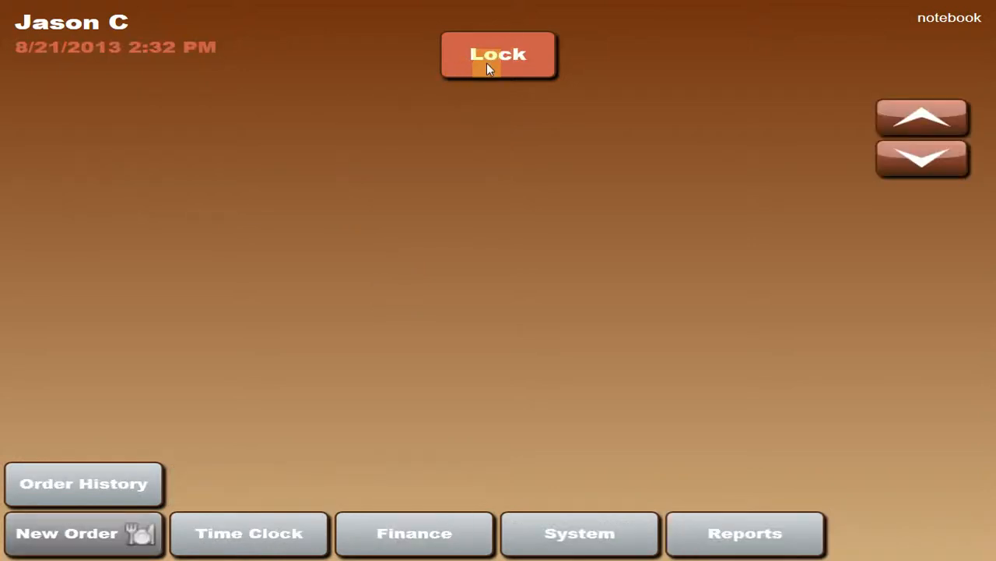
Reopen the User Roles form for editing, select the second employee and review that employee's assigned roles.
click(559, 537)
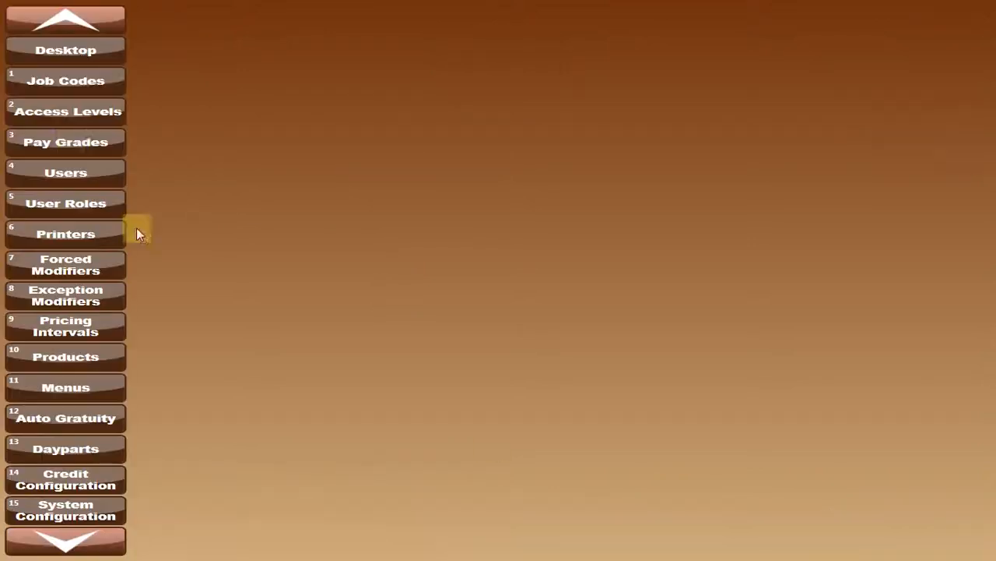
click(67, 200)
click(357, 484)
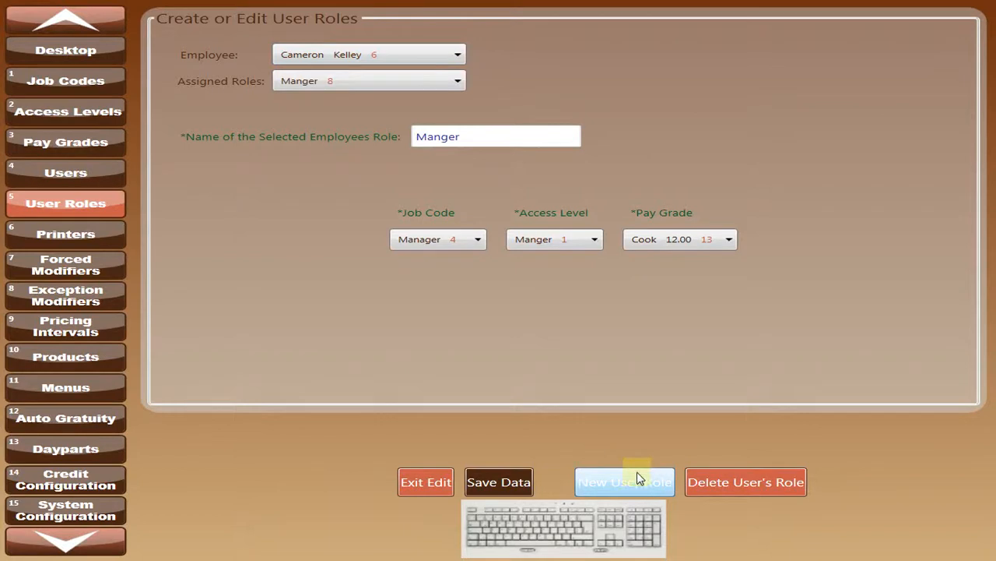
click(462, 54)
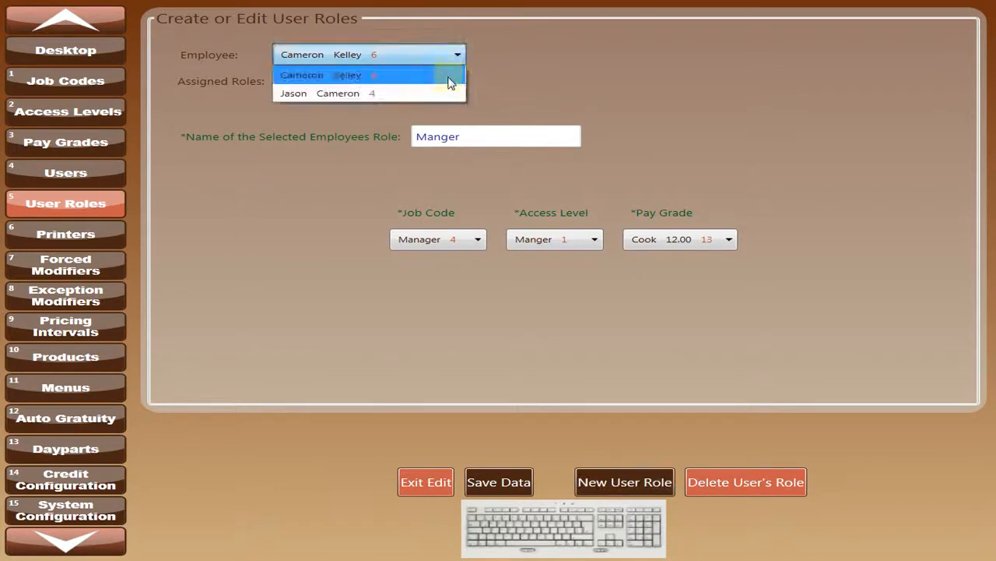
click(446, 91)
click(454, 81)
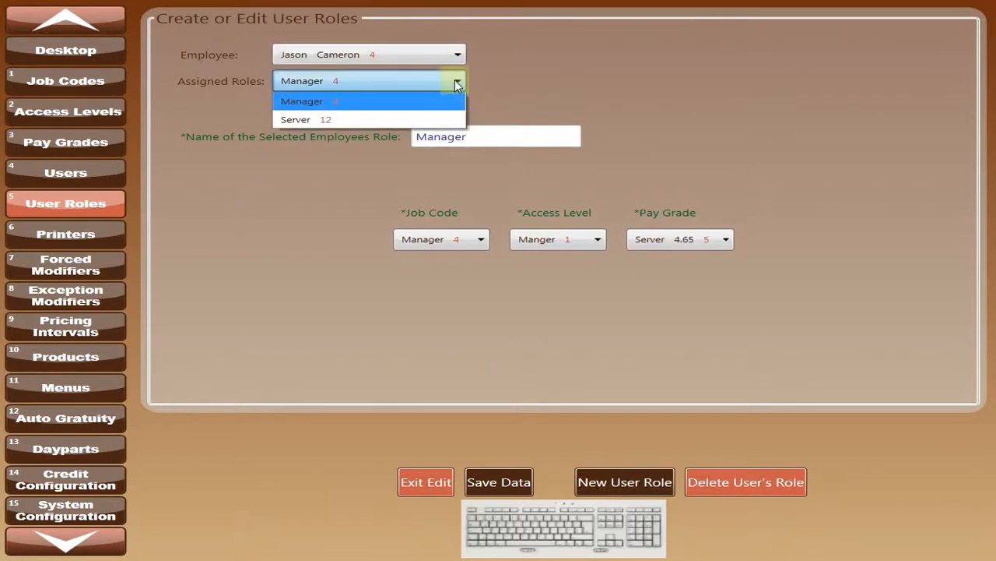
click(455, 80)
Create and save a user role named Cook with the Cook job code, Cook access level and Cook 12.00 pay grade, and check the assigned roles.
click(611, 492)
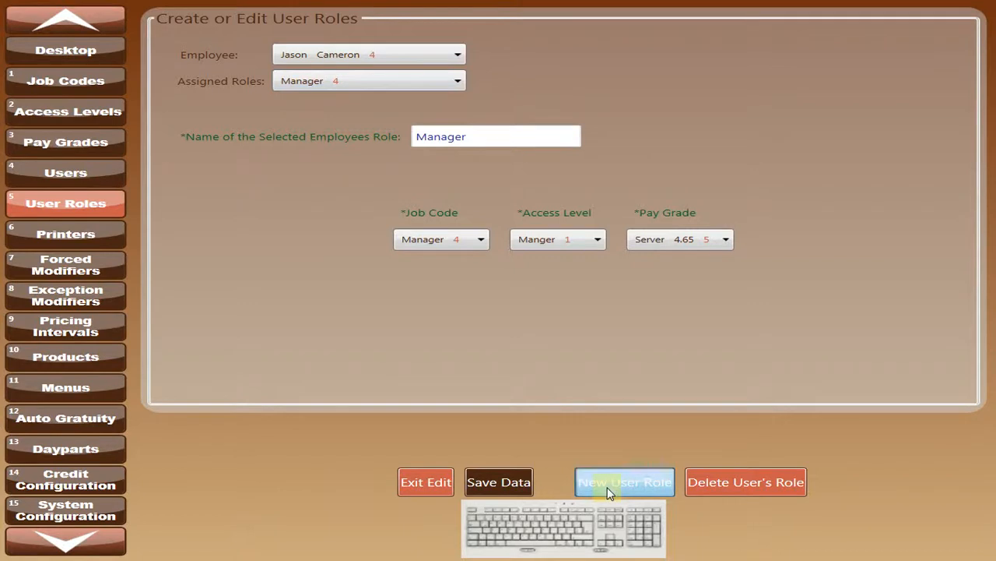
drag(498, 138, 394, 158)
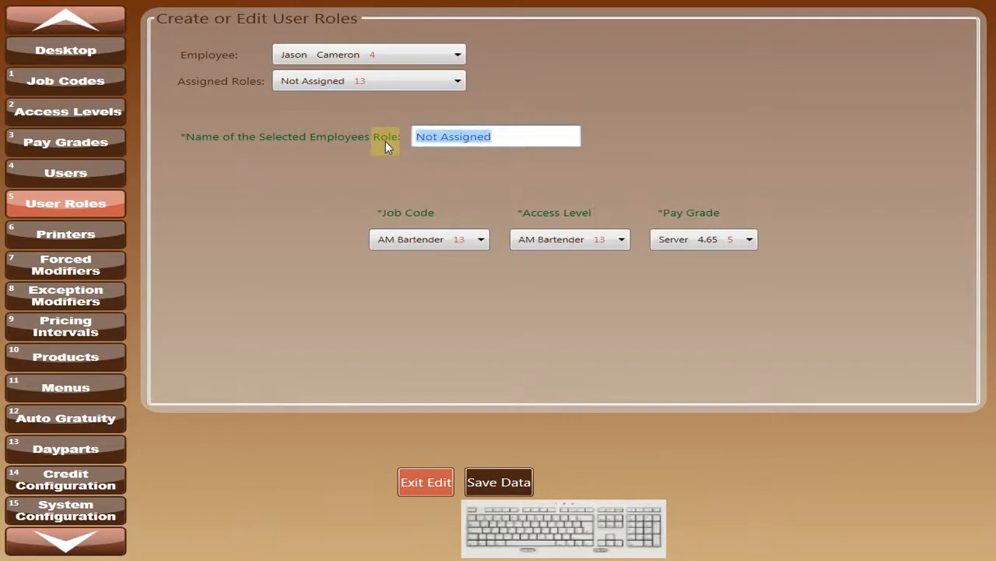
text(Cook)
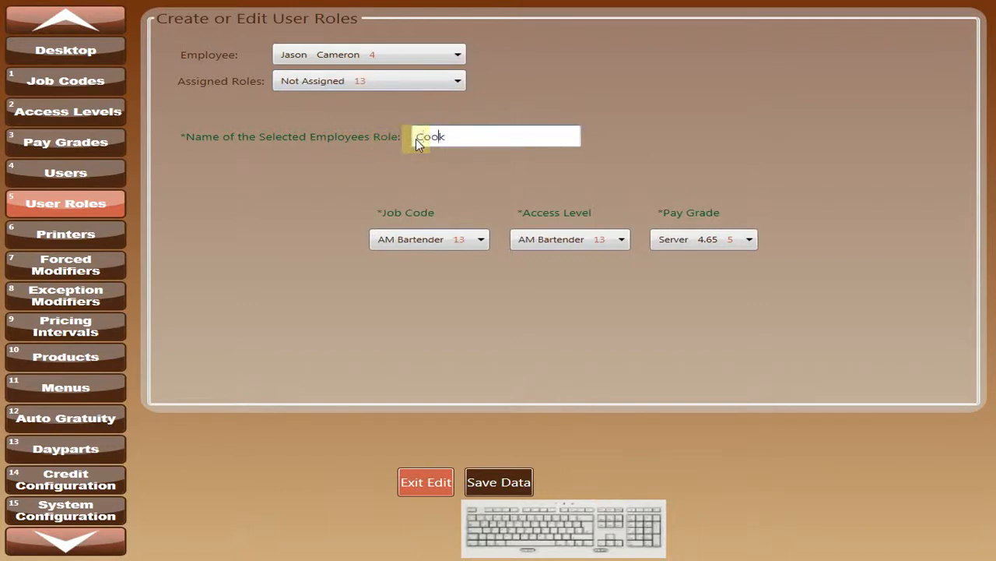
click(482, 239)
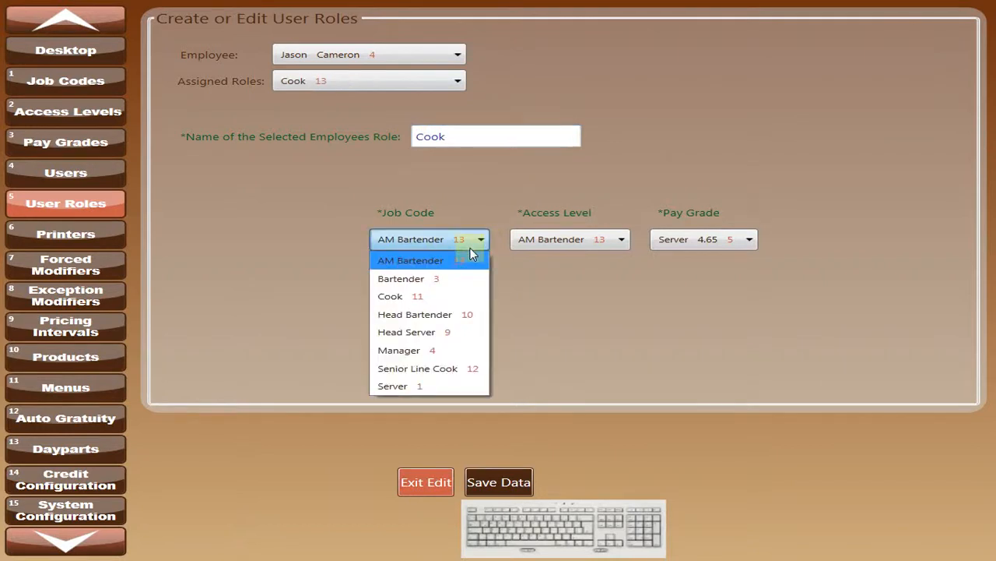
click(436, 298)
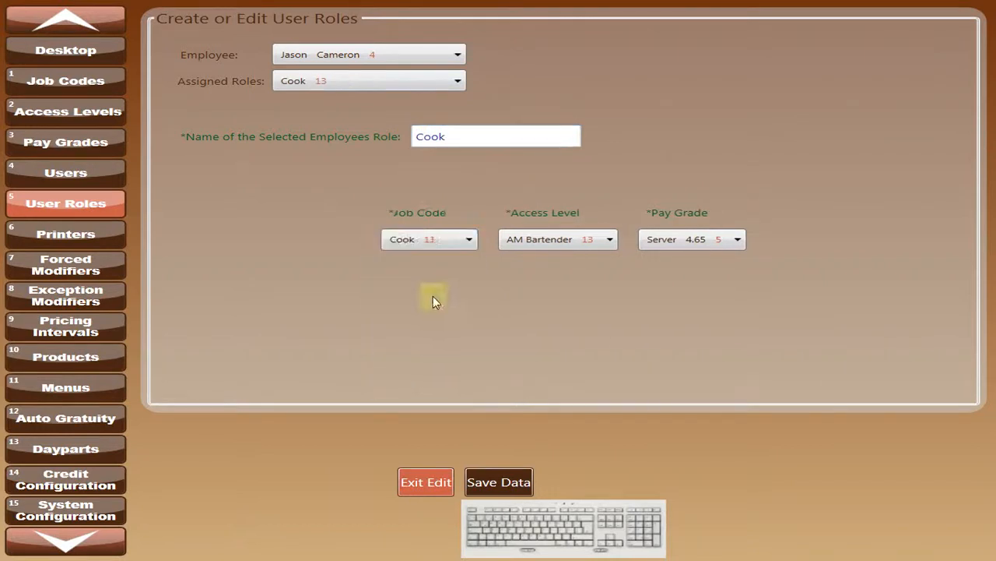
click(608, 240)
click(558, 297)
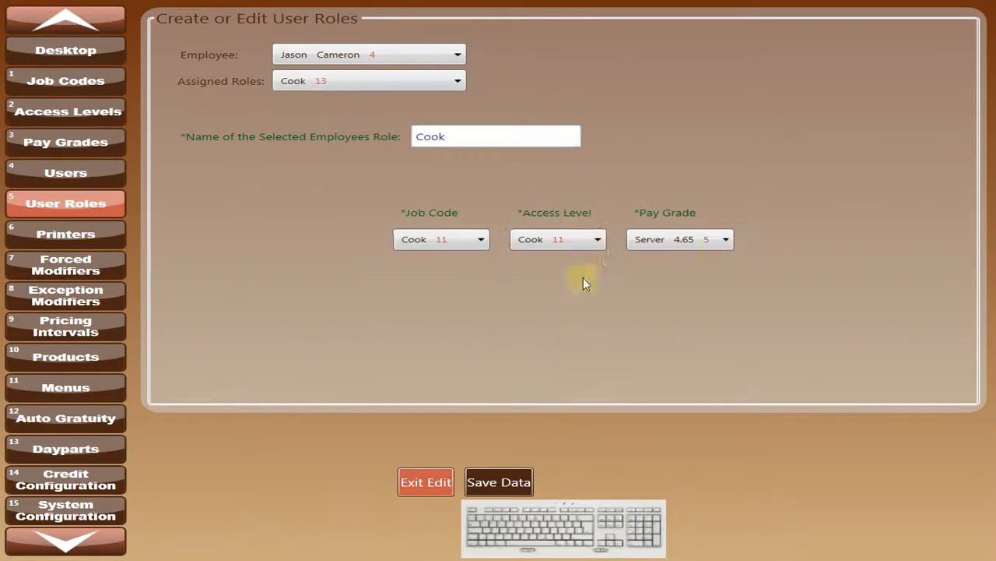
click(725, 242)
click(660, 312)
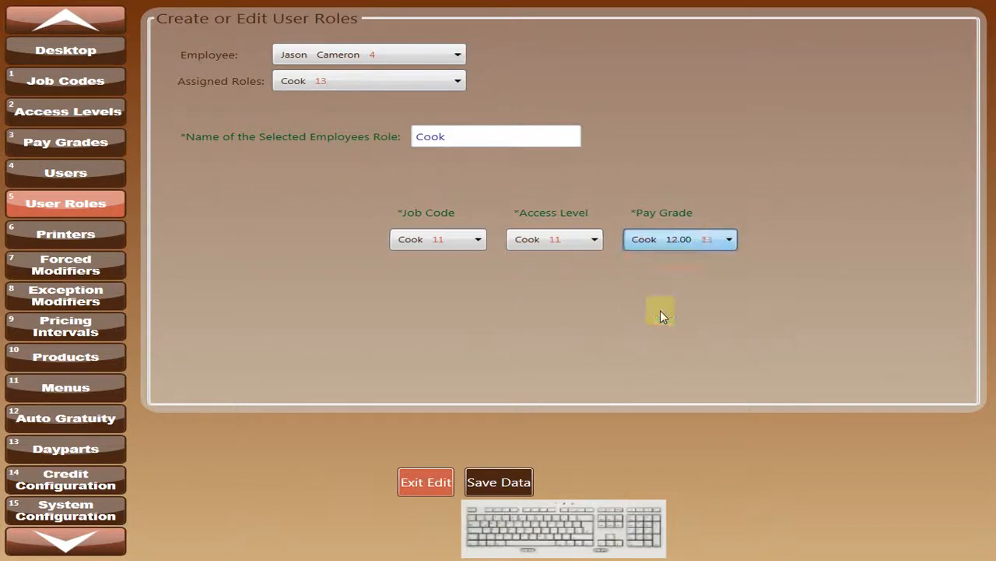
click(498, 479)
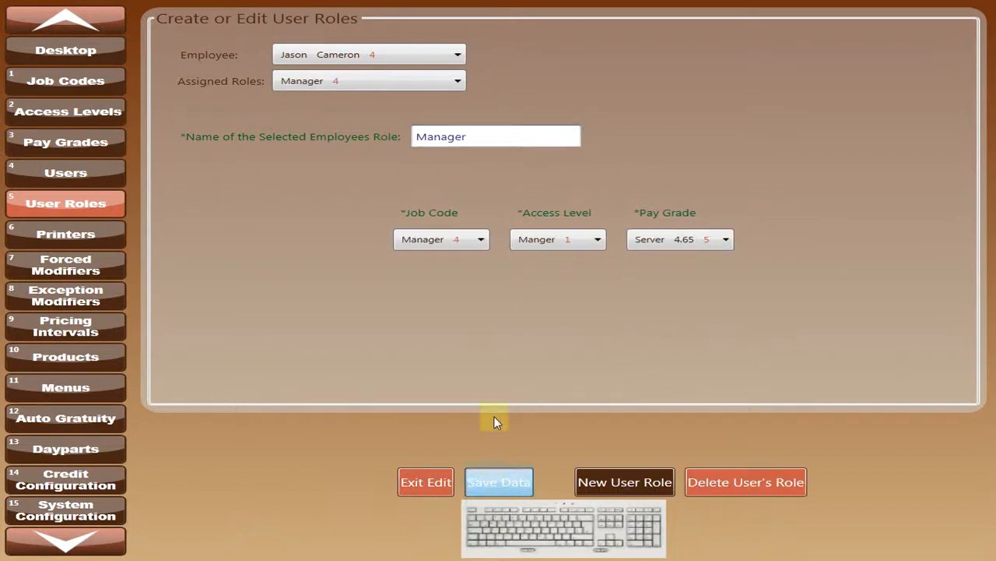
click(458, 83)
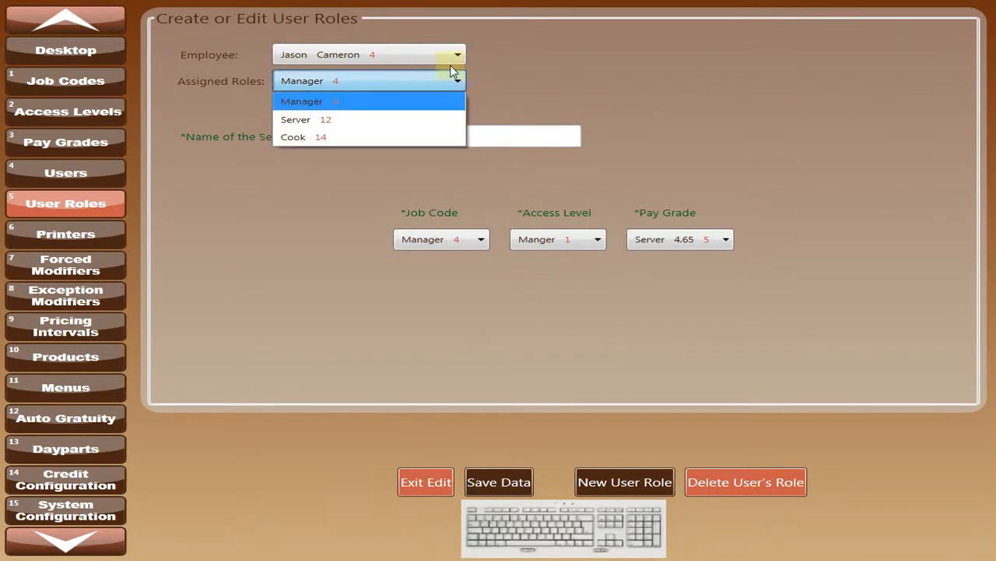
click(304, 101)
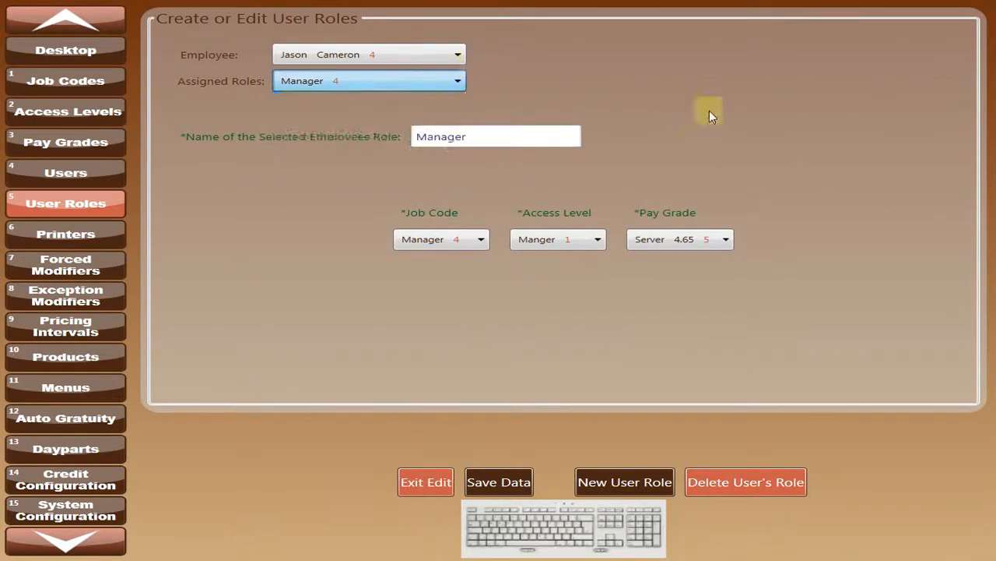
Create and save a user role named AM Bartender with the AM Bartender 6.65 pay grade, and exit editing.
click(607, 481)
drag(499, 137, 389, 133)
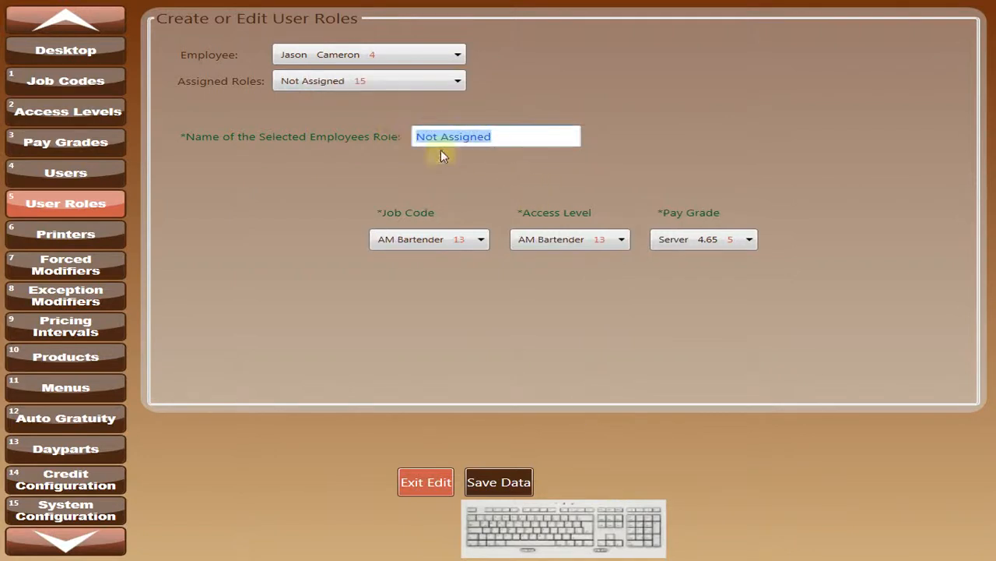
text(AM Bart)
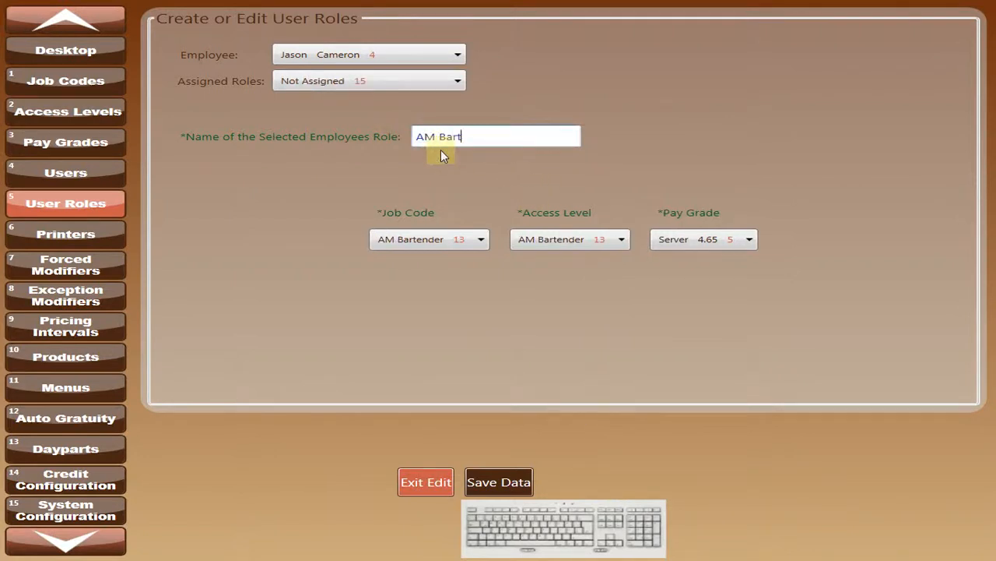
text(ender)
click(747, 241)
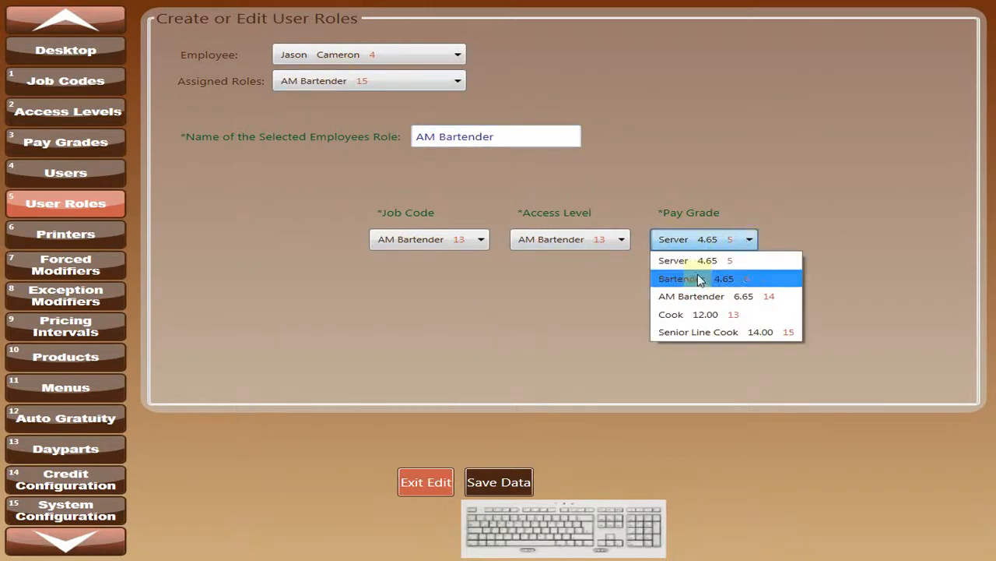
click(753, 306)
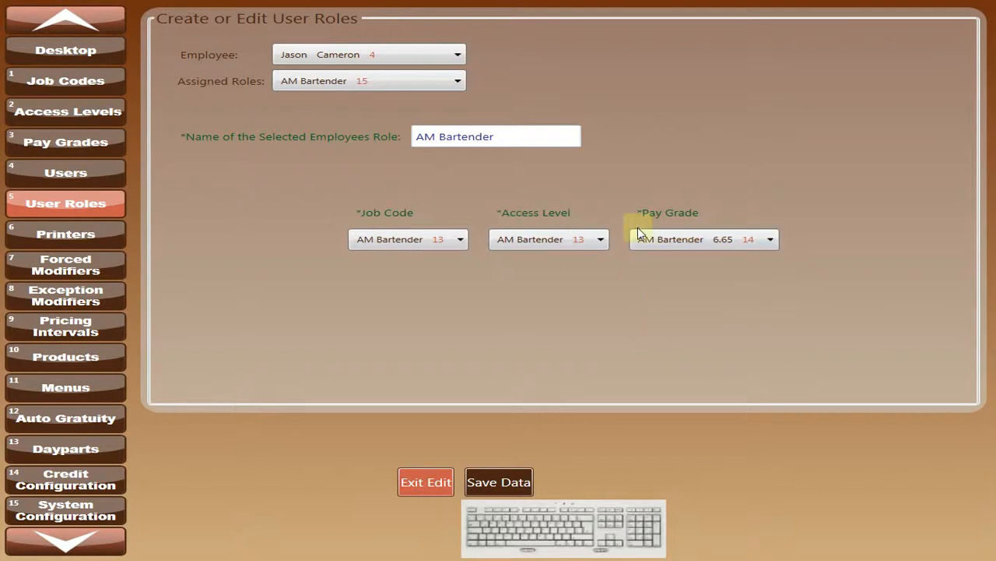
click(515, 483)
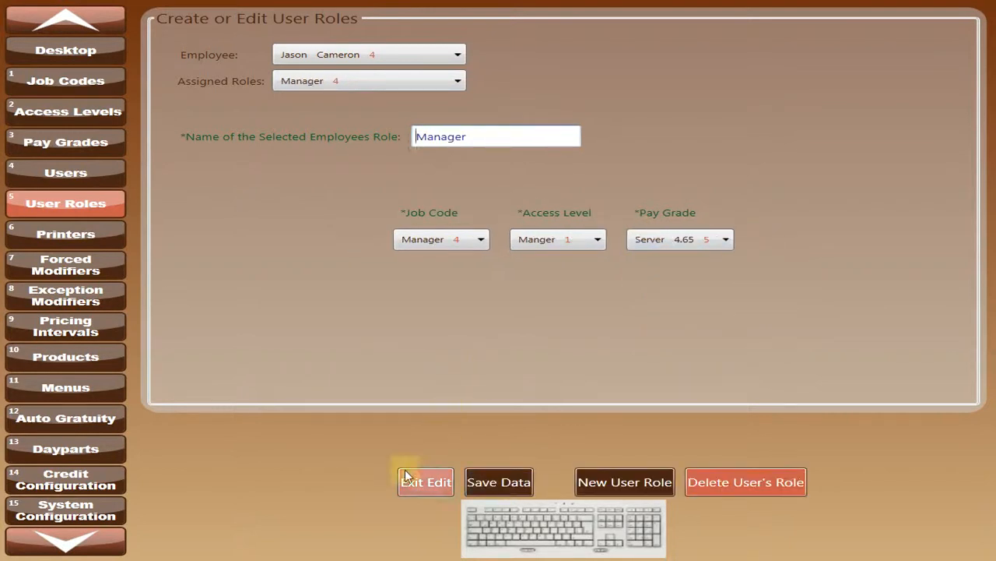
click(426, 482)
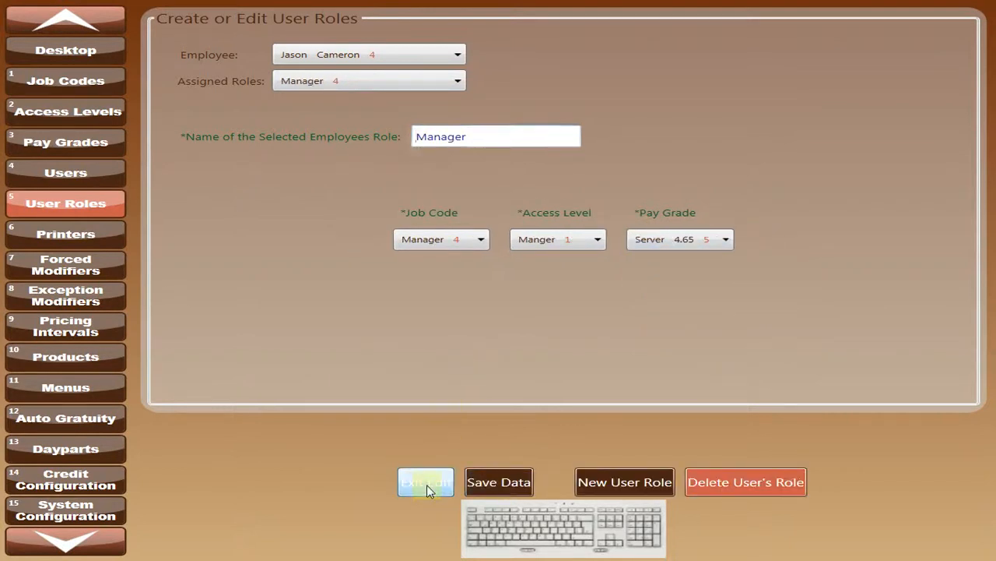
Review the signed-in employee's updated role choices in the Time Clock, and return to the desktop.
click(81, 52)
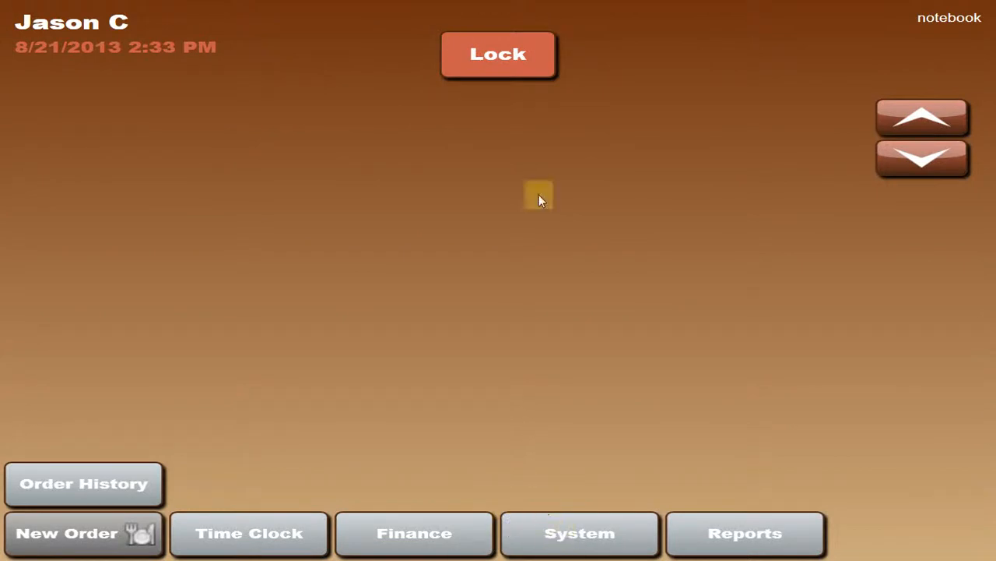
click(256, 534)
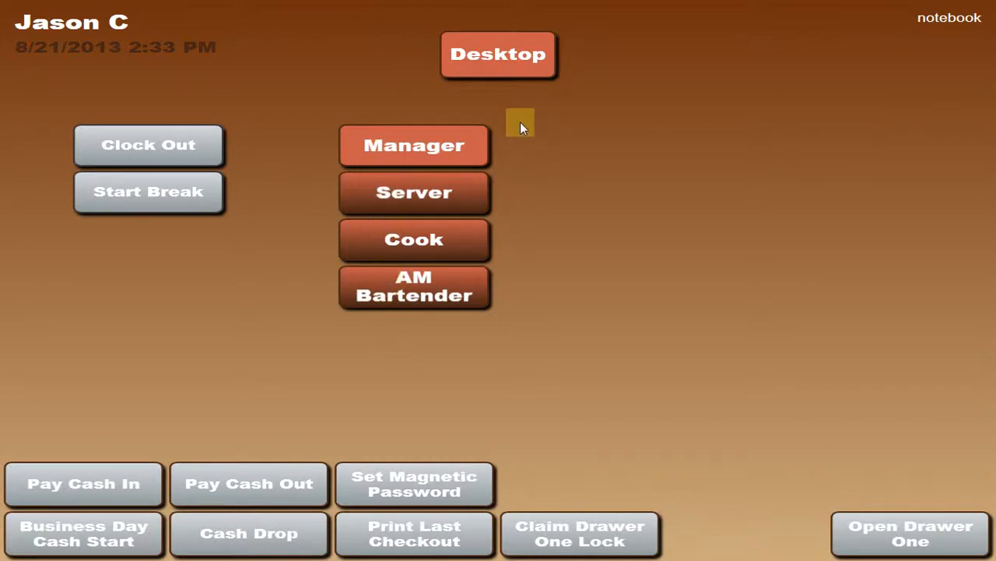
click(488, 53)
click(485, 55)
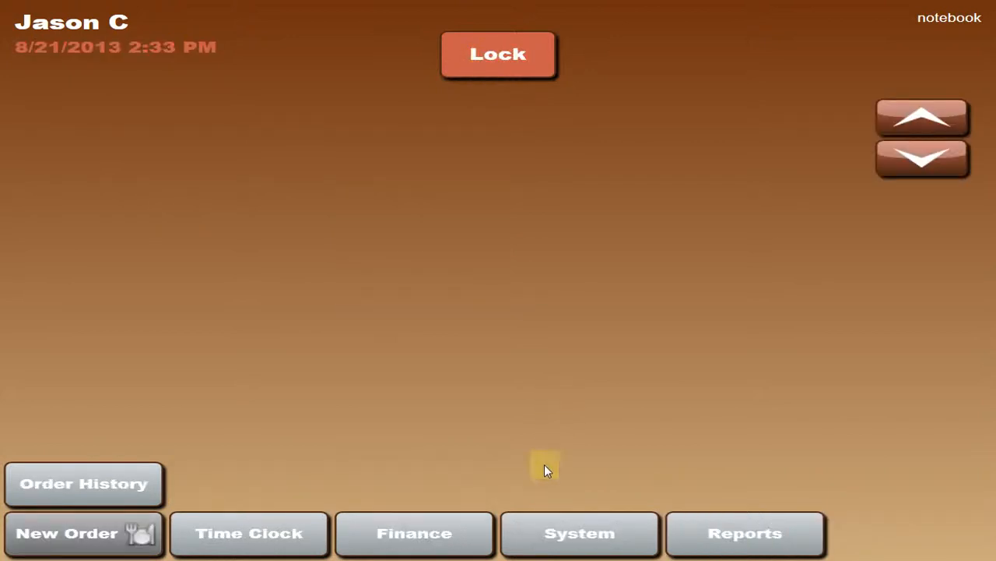
click(567, 541)
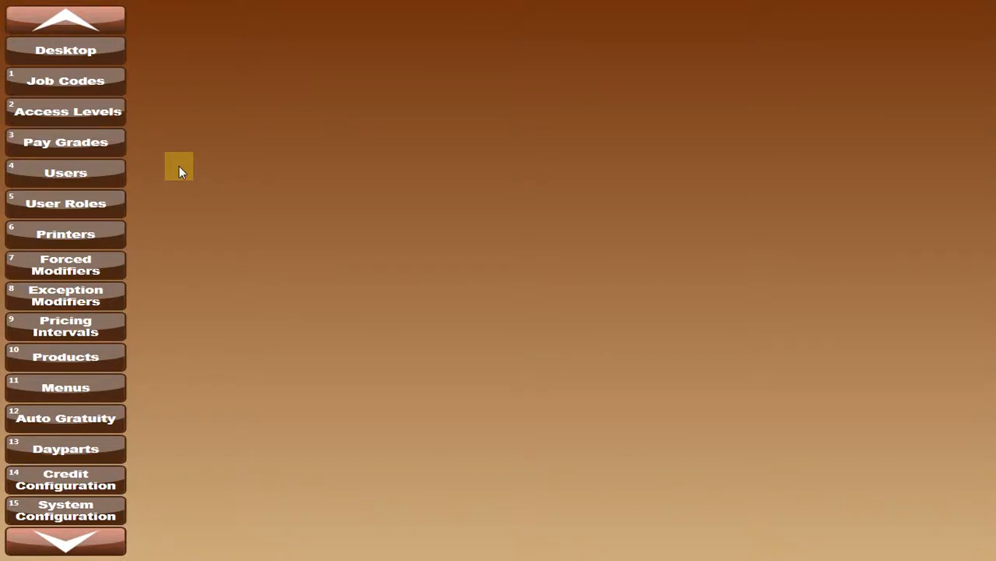
click(67, 55)
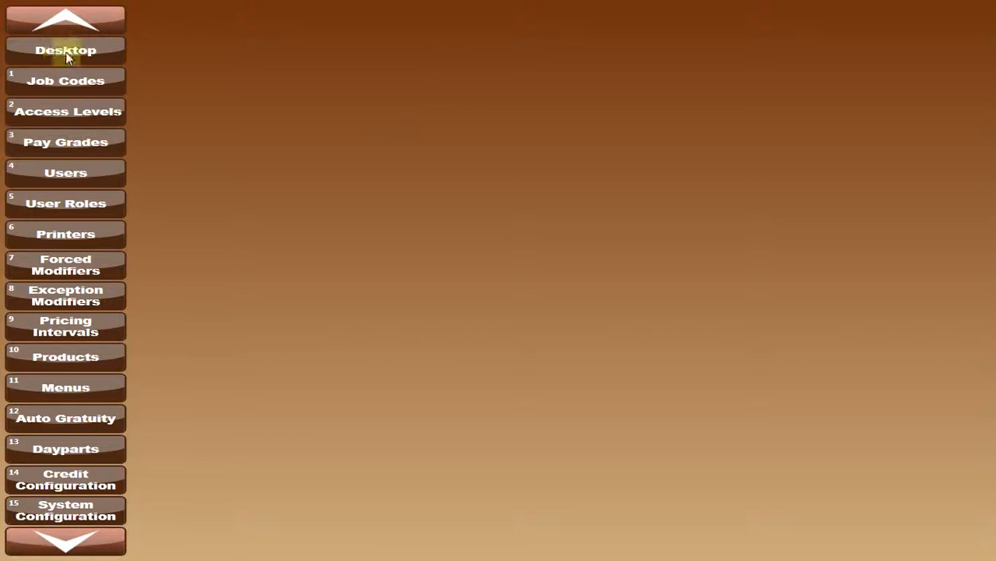